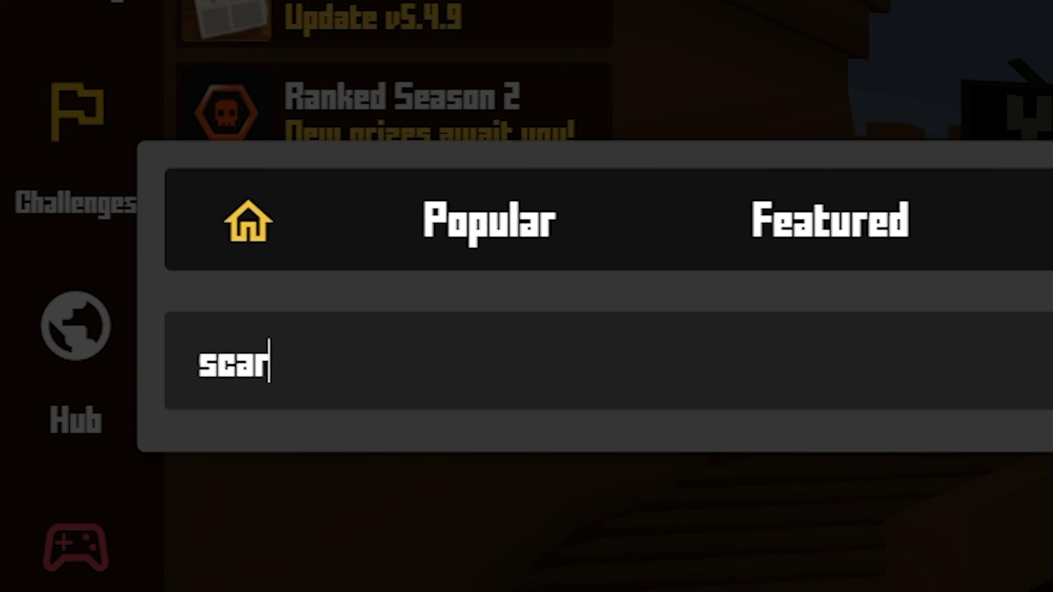
{"action": "type", "text": "y"}
Step: Search the map browser for 'scary' and start playing the ScaryHospital map
{"action": "key", "text": "Return"}
{"action": "scroll", "coordinate": [426, 295], "scroll_direction": "down", "scroll_amount": 2}
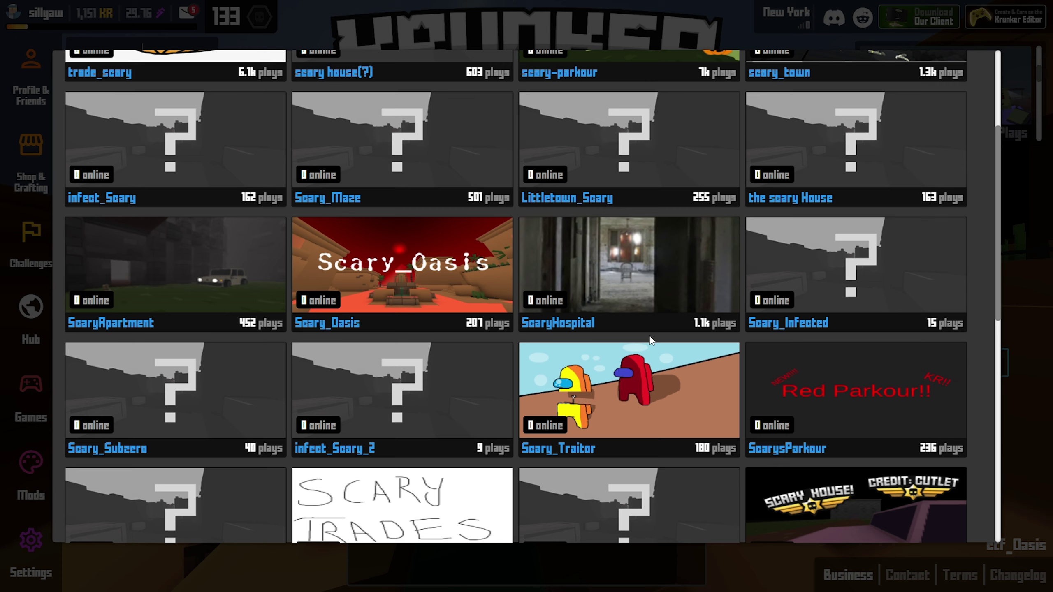
{"action": "left_click", "coordinate": [602, 266]}
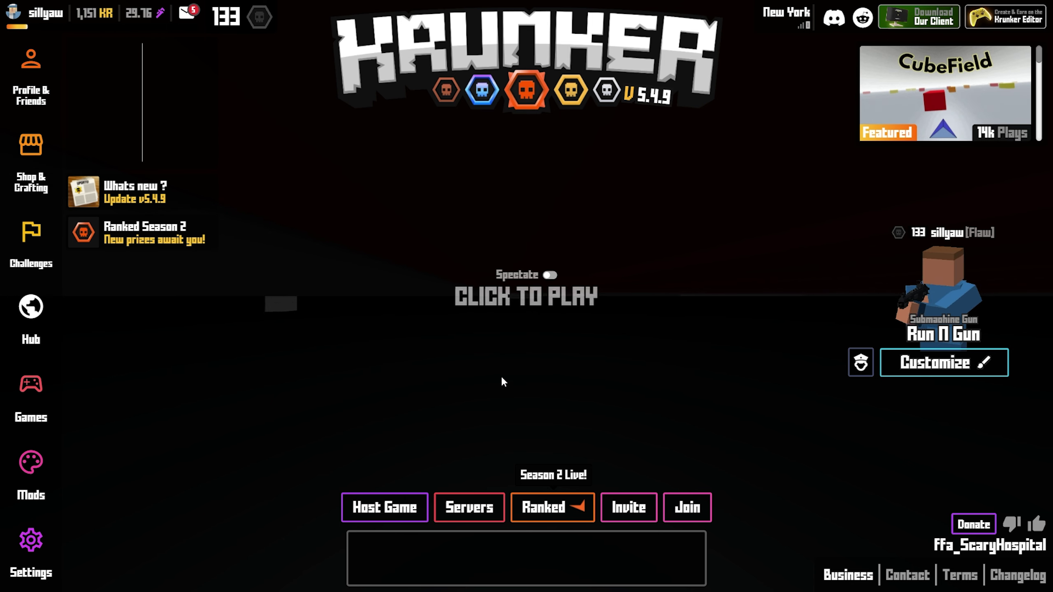
{"action": "left_click", "coordinate": [524, 302]}
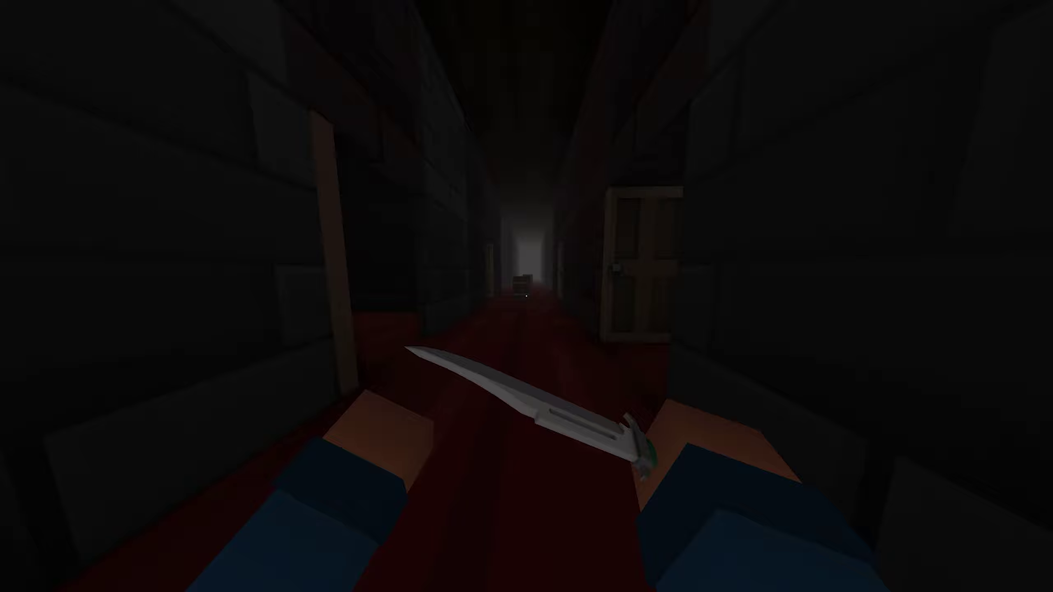
Step: Walk through the corridors, grab the sniper rifle, and exit onto the street with vans
{"action": "key", "text": "w"}
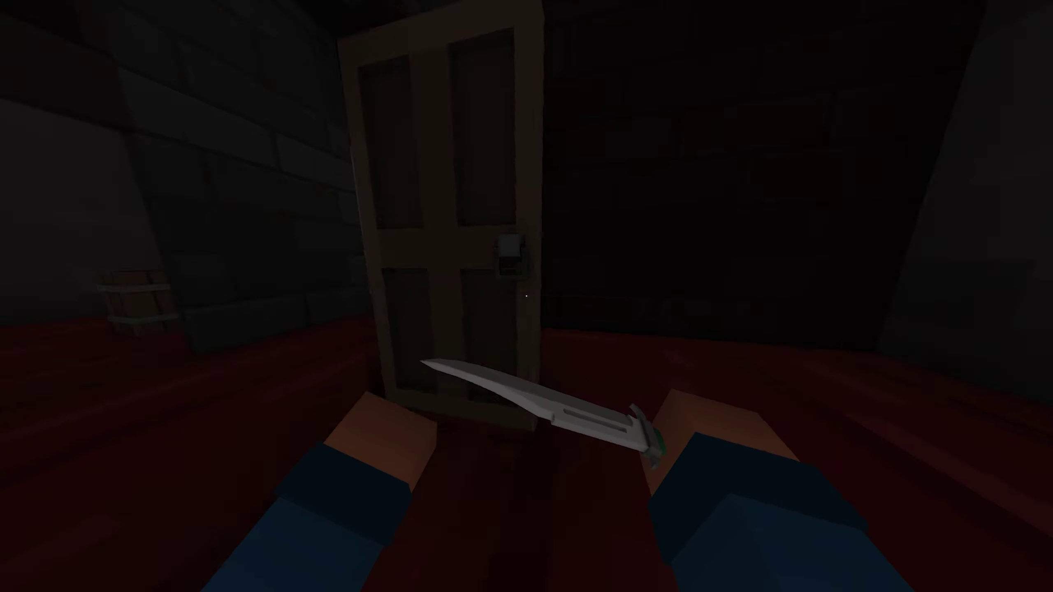
{"action": "key", "text": "w"}
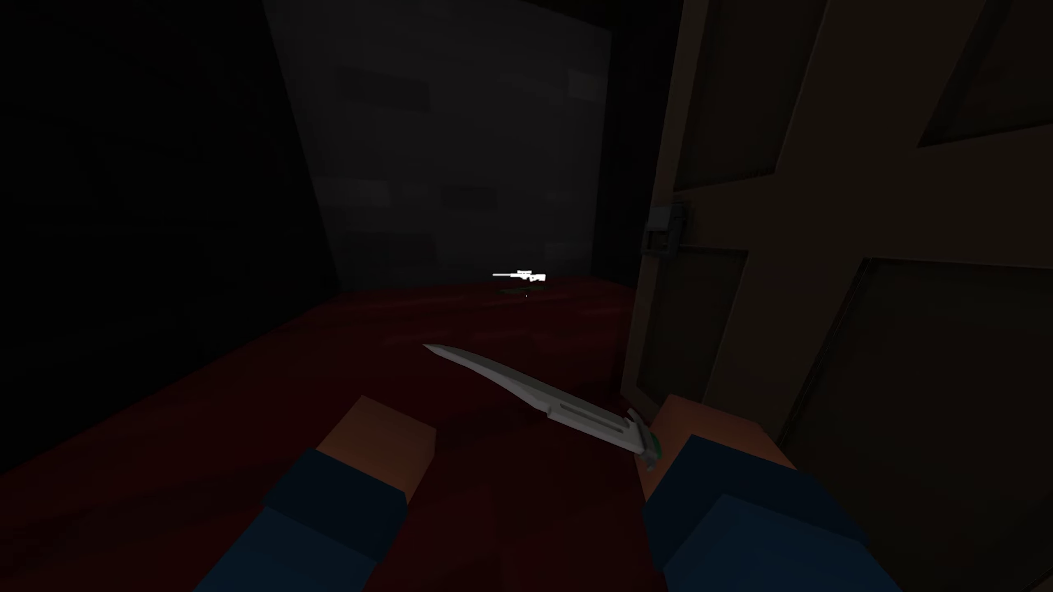
{"action": "key", "text": "w"}
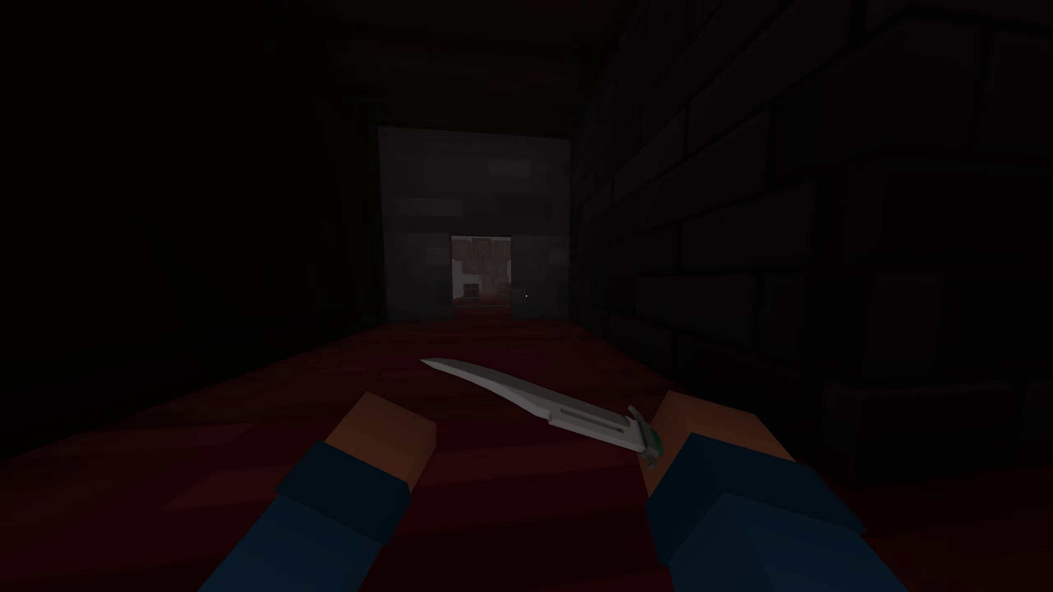
{"action": "key", "text": "w"}
{"action": "key", "text": "w"}
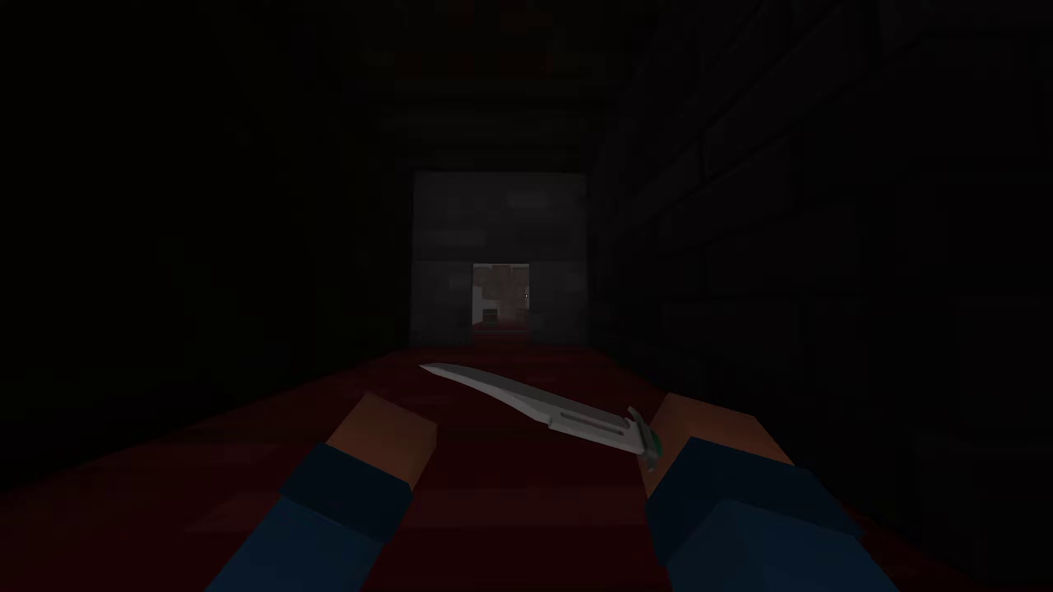
{"action": "key", "text": "w"}
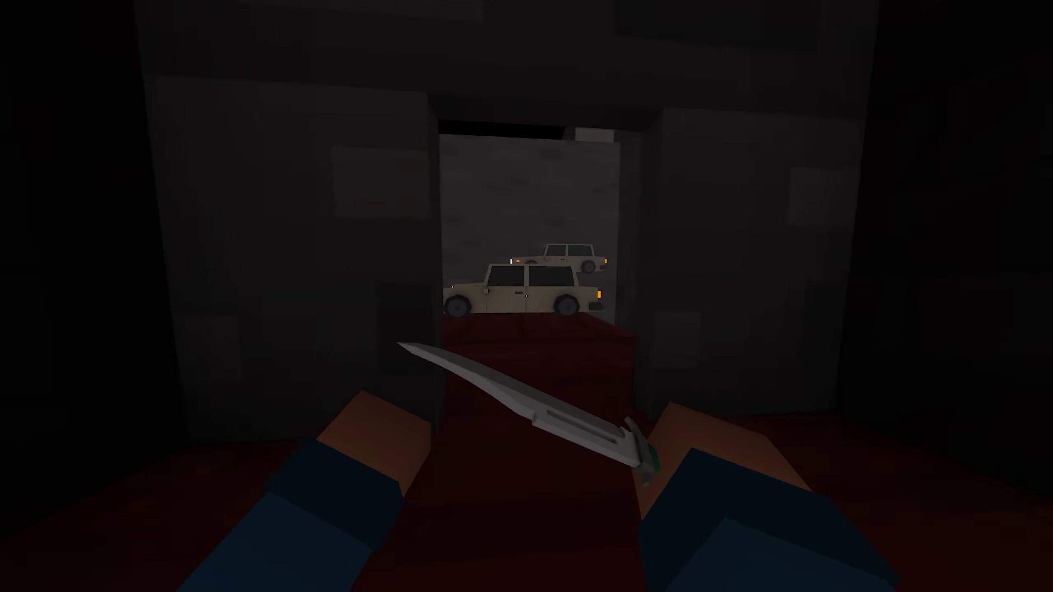
Step: Climb over the stacked cars and across the crates onto the rooftop
{"action": "key", "text": "w"}
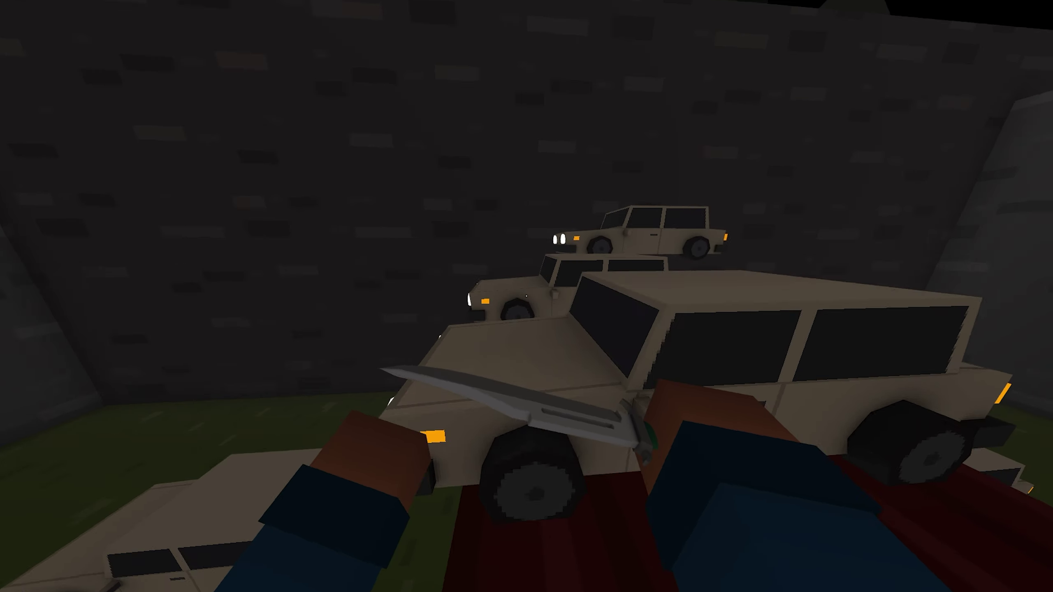
{"action": "key", "text": "w"}
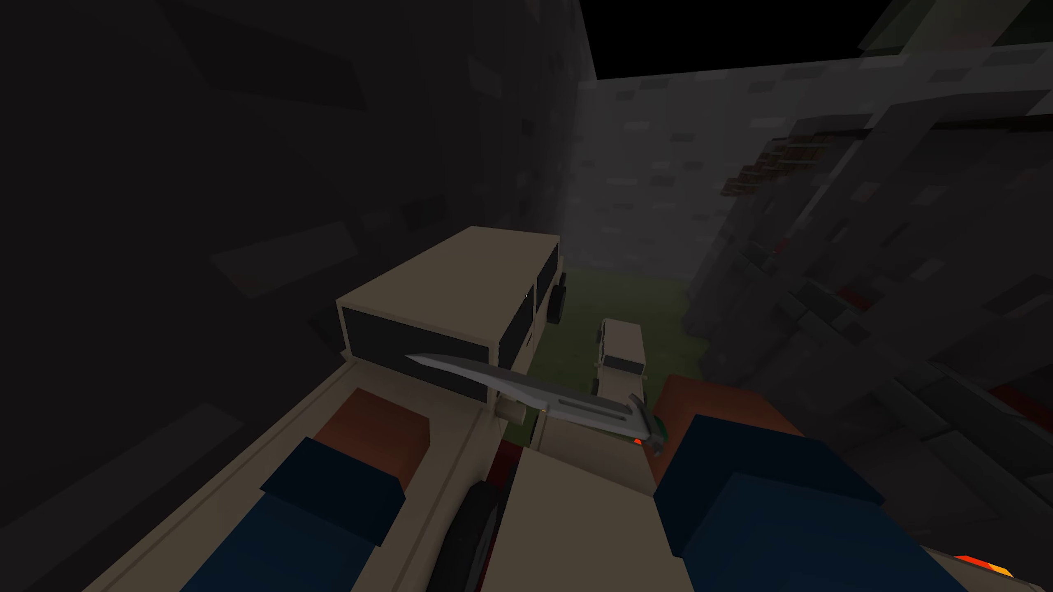
{"action": "key", "text": "w"}
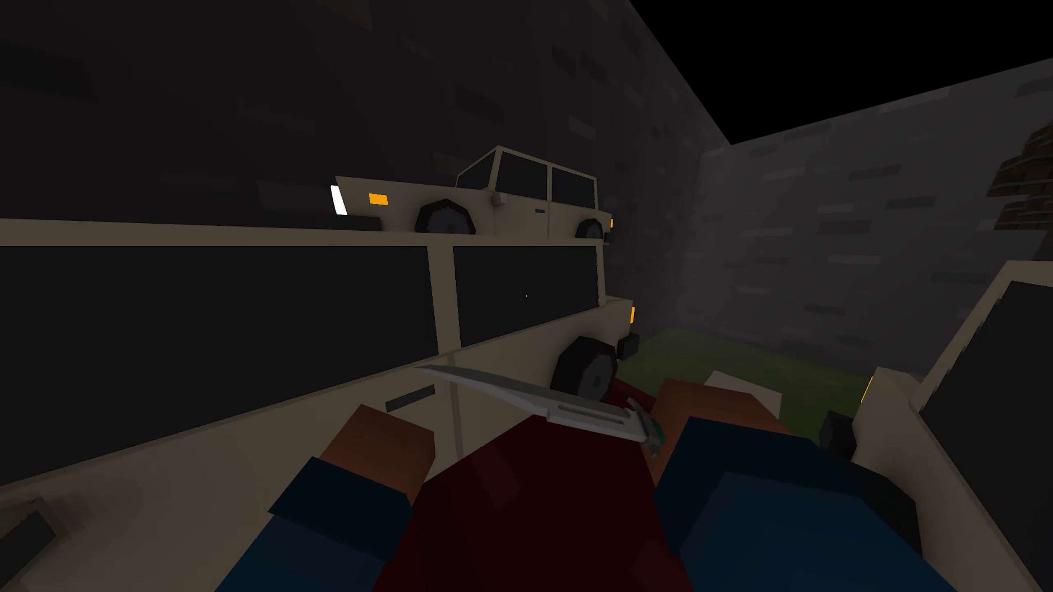
{"action": "key", "text": "w"}
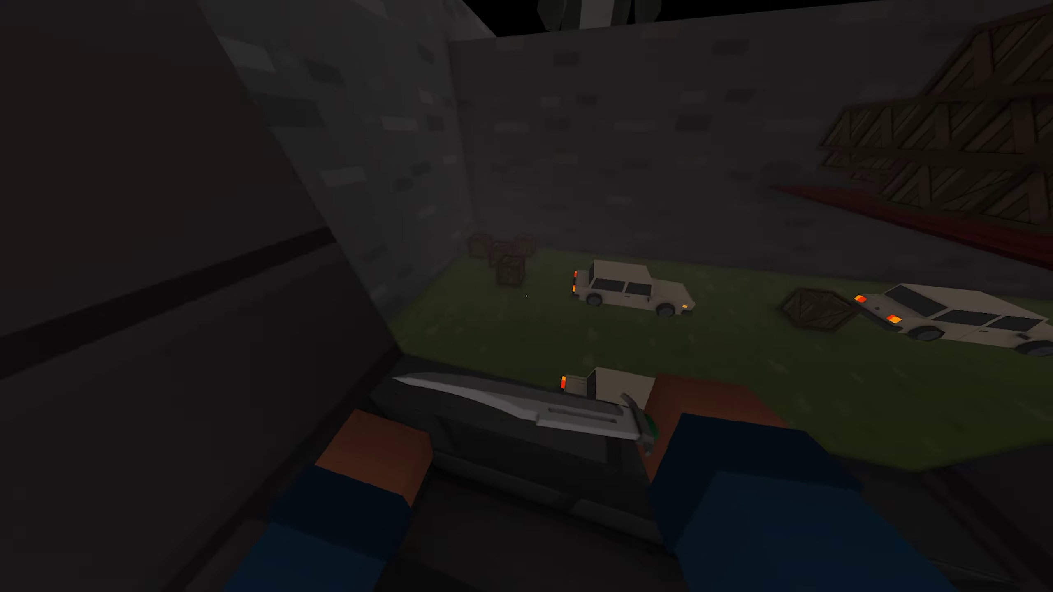
{"action": "key", "text": "w"}
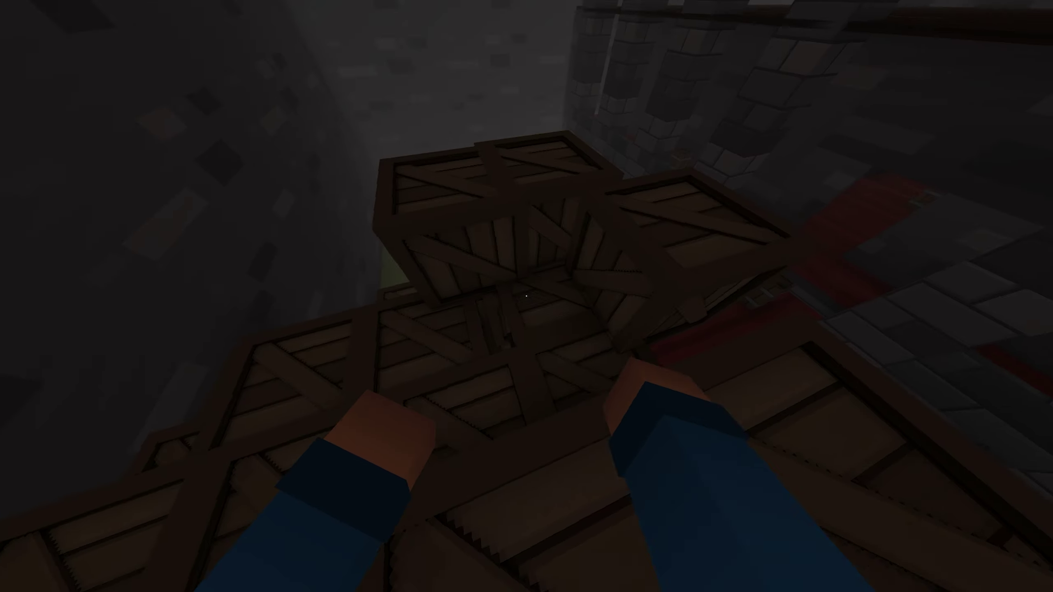
{"action": "key", "text": "w"}
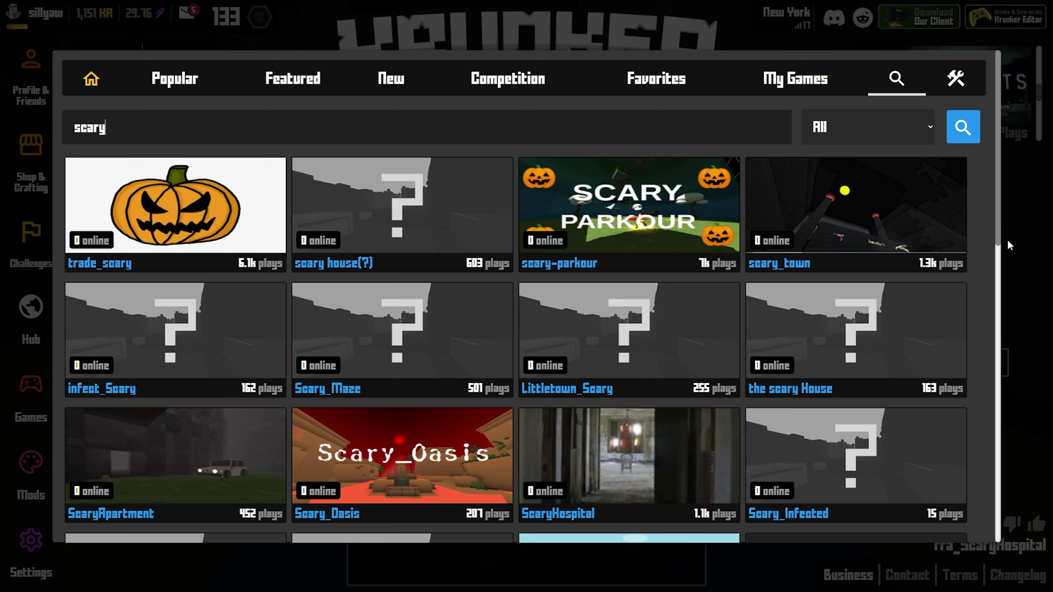
Step: Start a scary_town game, leave the green room and pick up the crossbow
{"action": "left_click", "coordinate": [835, 208]}
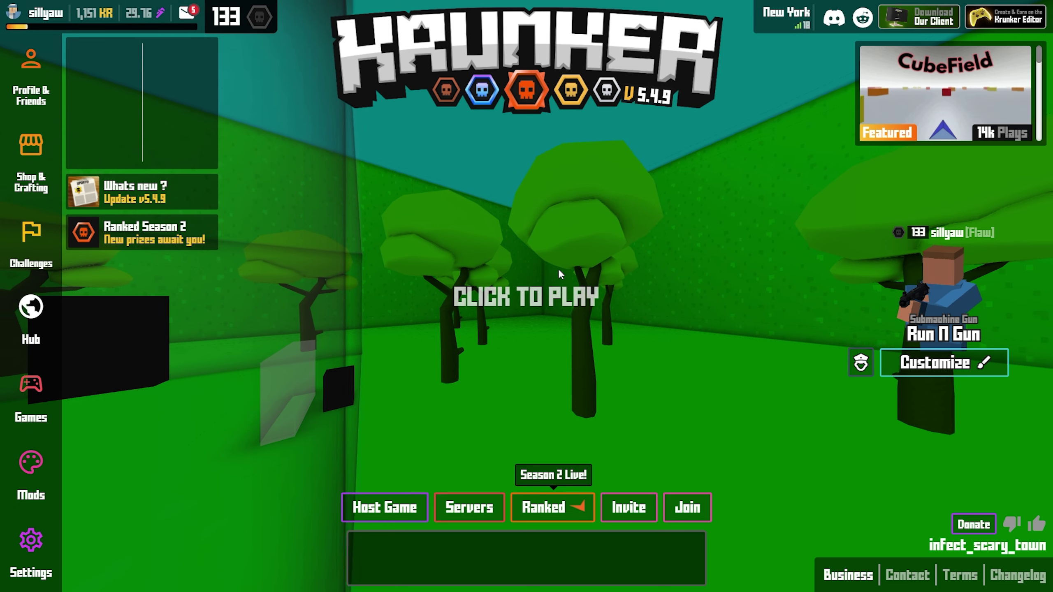
{"action": "left_click", "coordinate": [557, 269]}
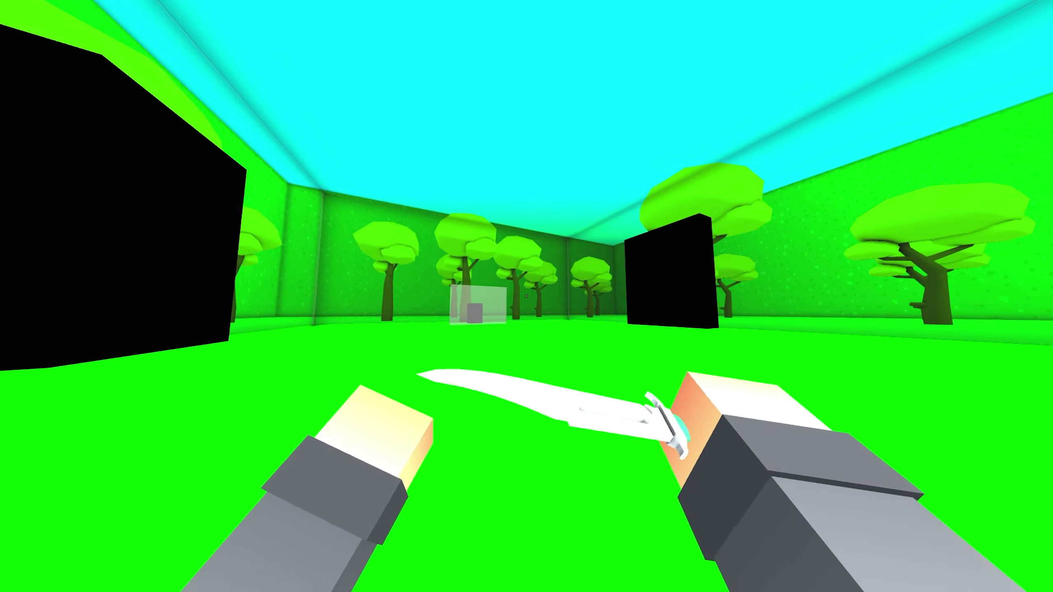
{"action": "key", "text": "w"}
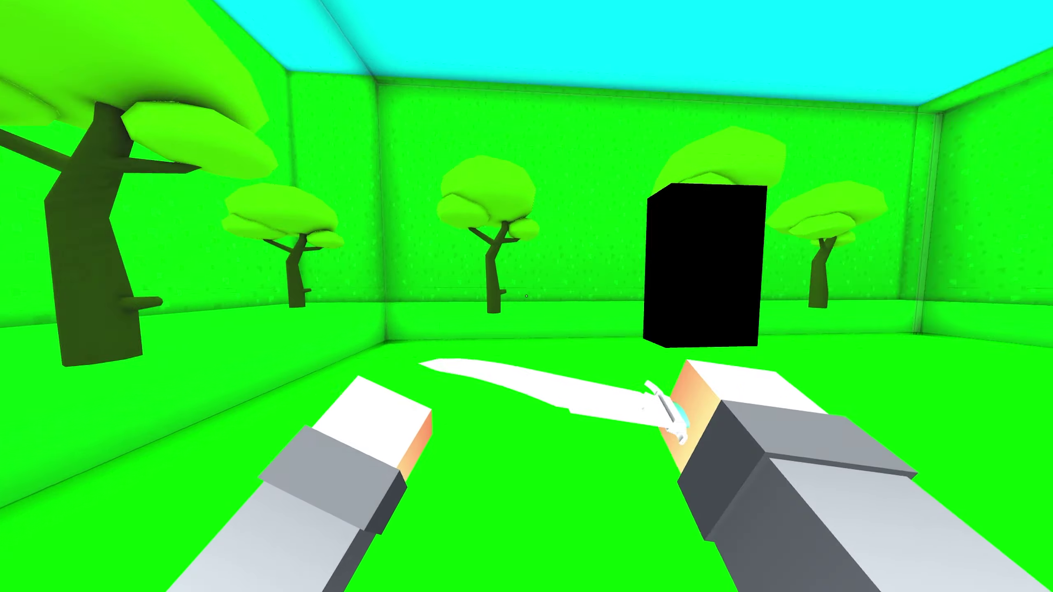
{"action": "key", "text": "w"}
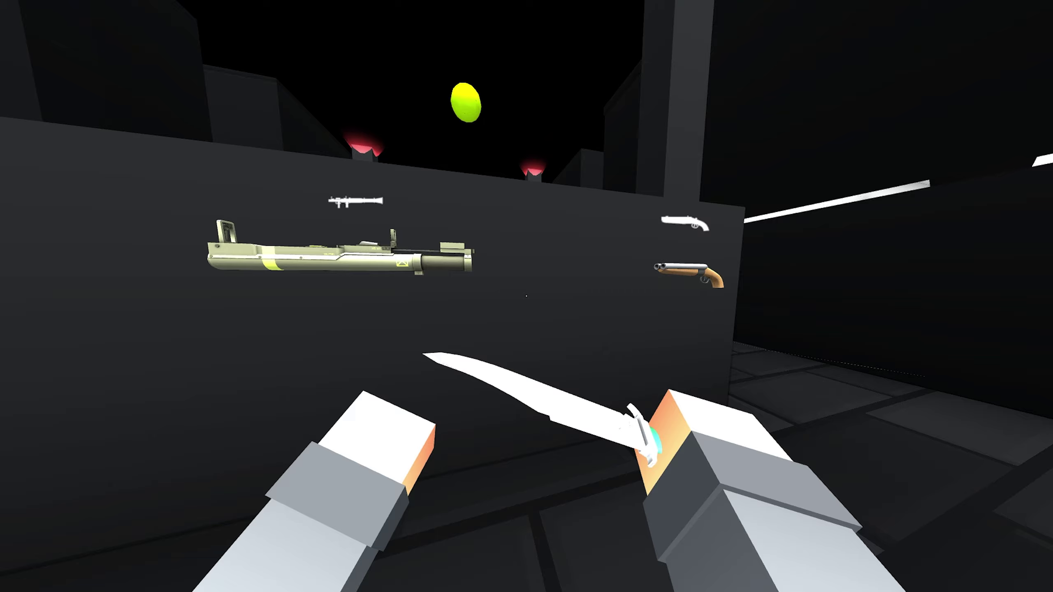
{"action": "key", "text": "w"}
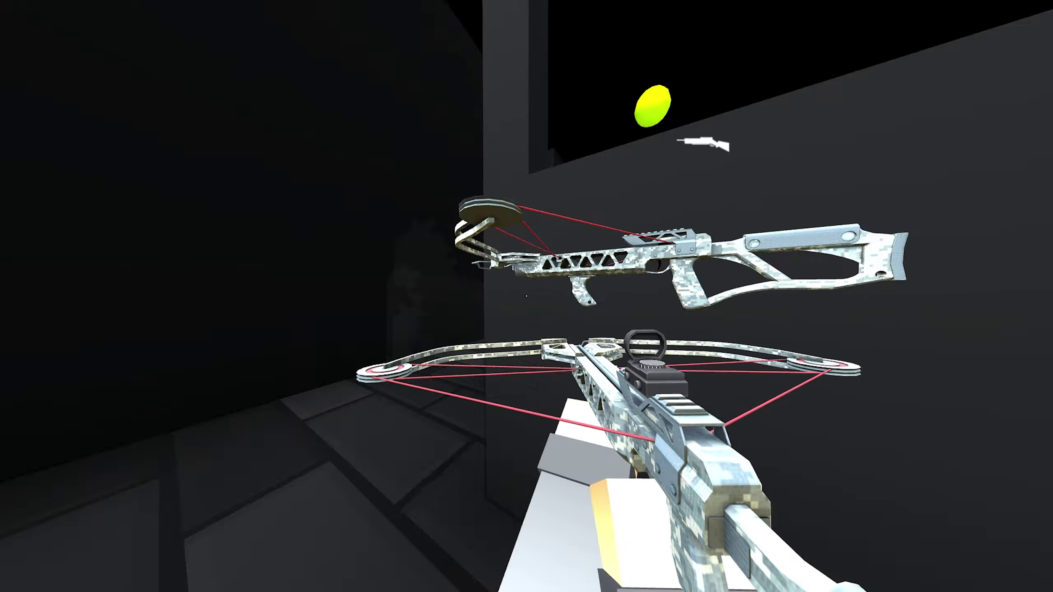
{"action": "key", "text": "w"}
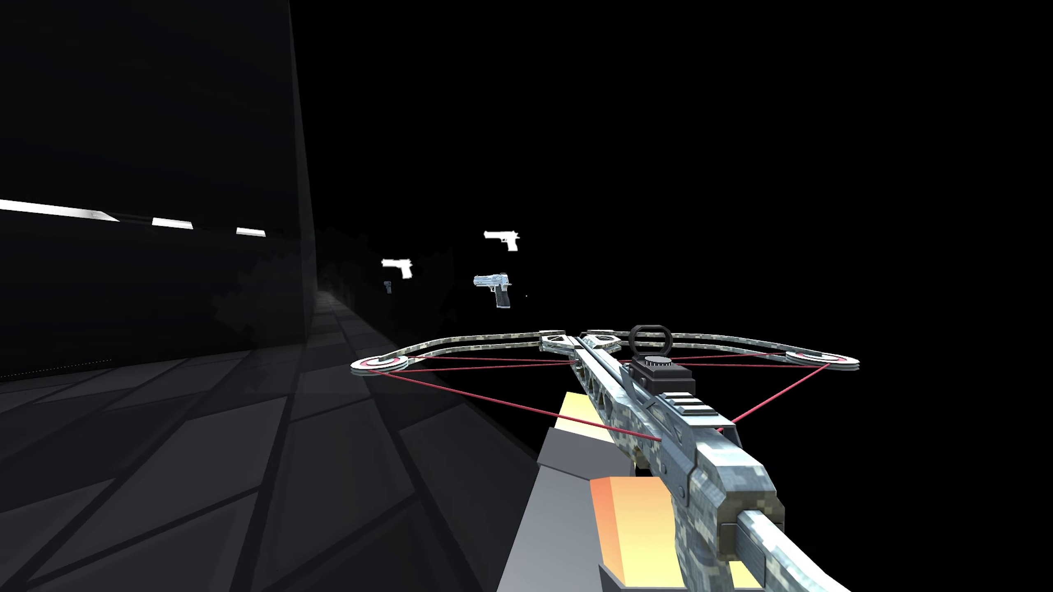
Step: Collect the pistol and yellow coin, cross the pillared area, and grab the revolver
{"action": "key", "text": "w"}
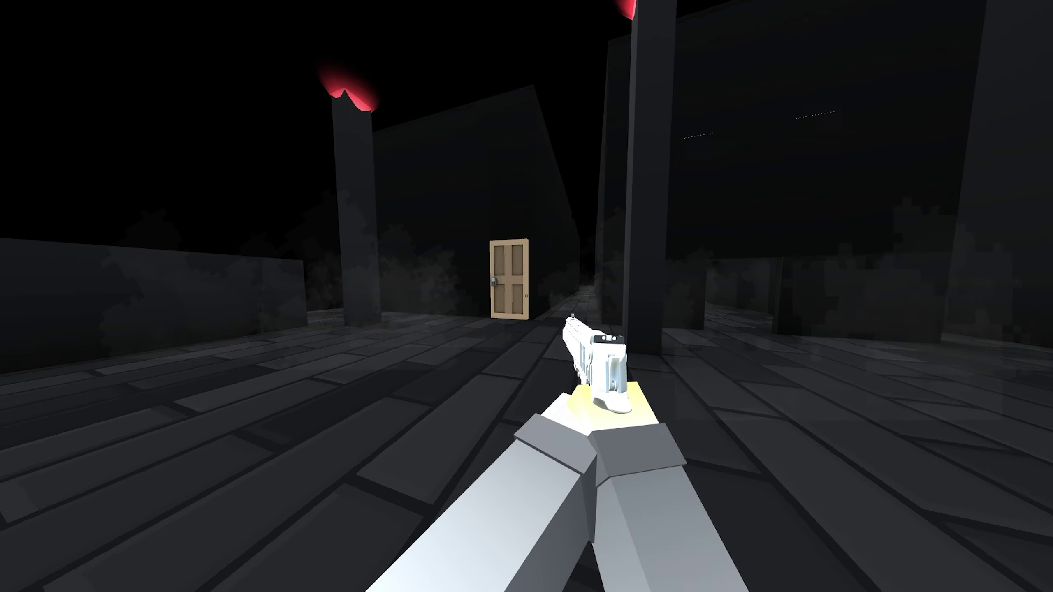
{"action": "key", "text": "w"}
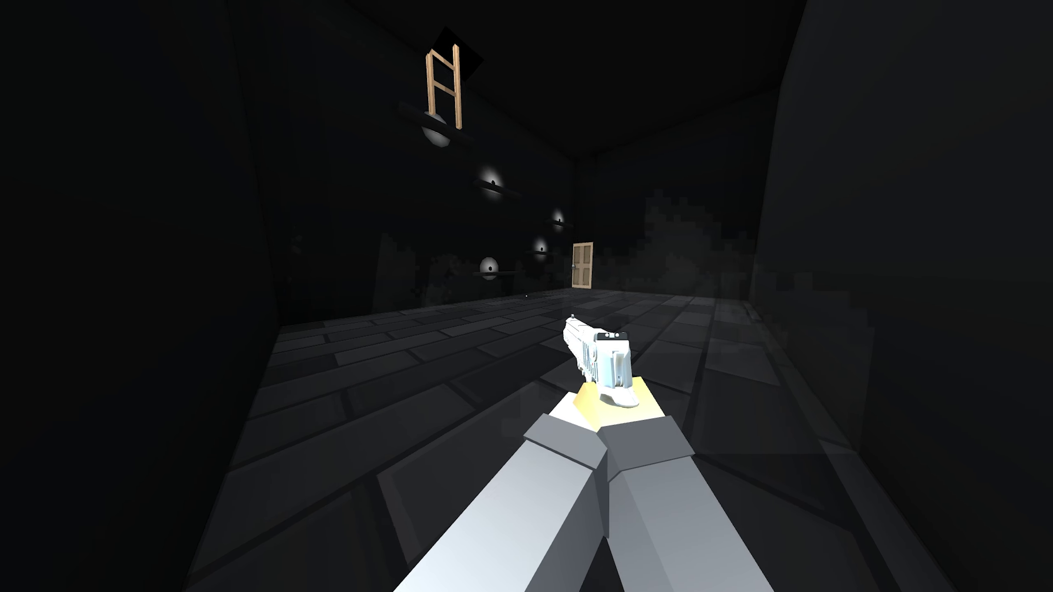
{"action": "key", "text": "w"}
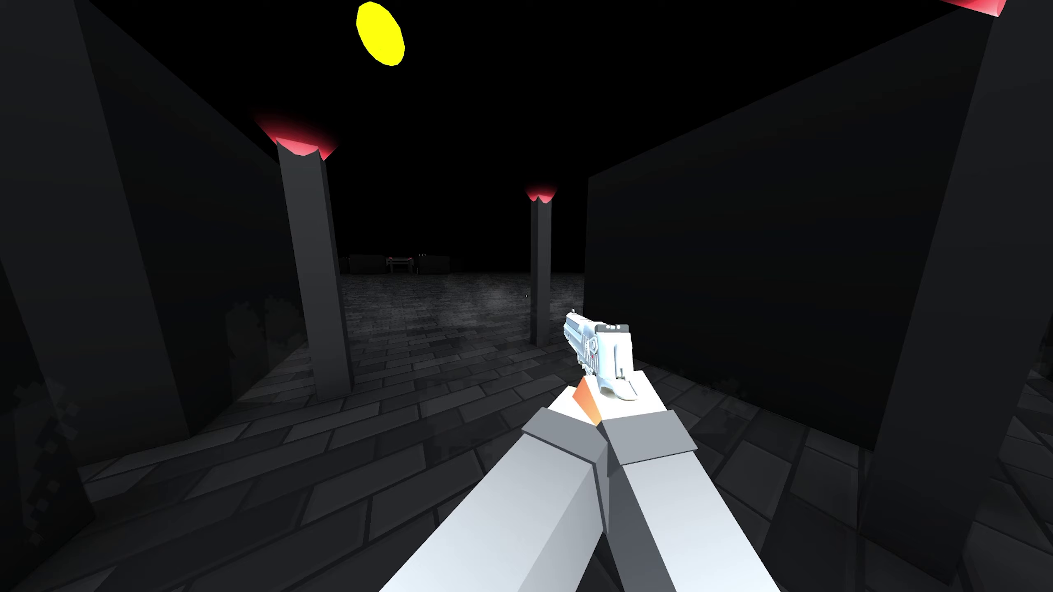
{"action": "key", "text": "w"}
{"action": "key", "text": "w"}
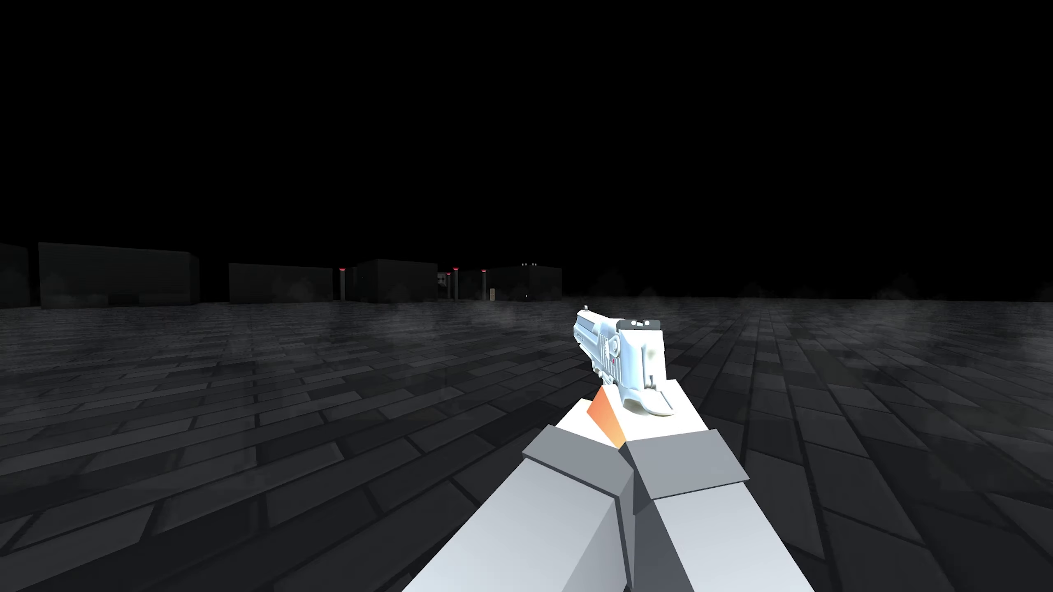
{"action": "key", "text": "w"}
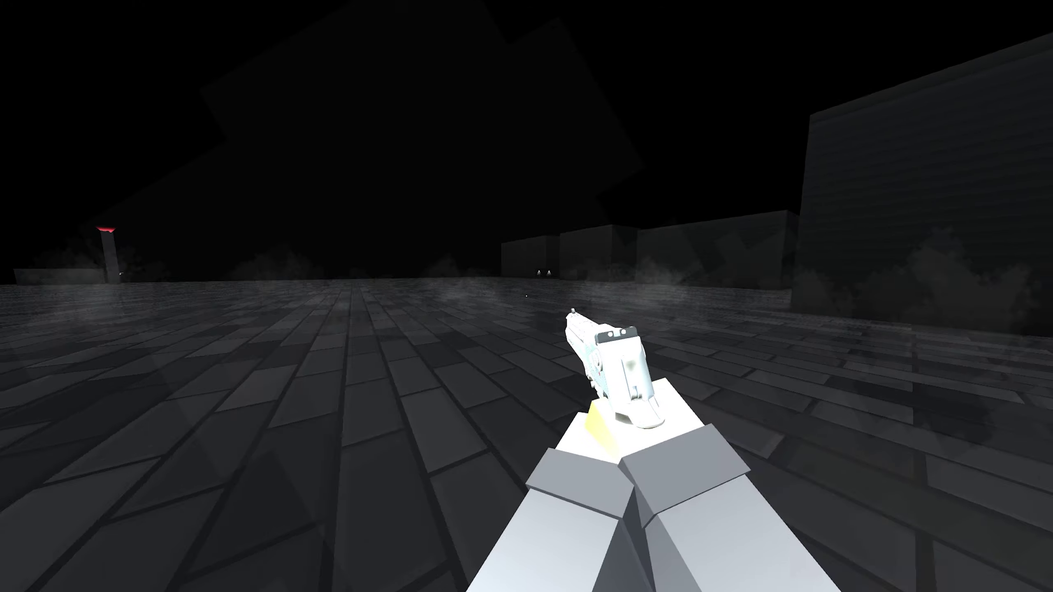
{"action": "key", "text": "w"}
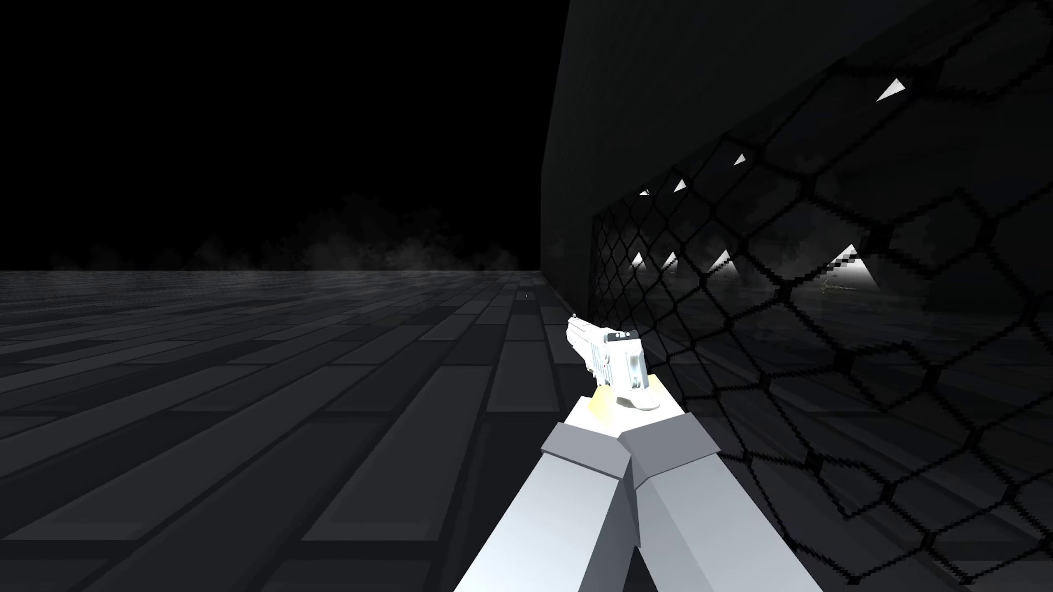
{"action": "key", "text": "w"}
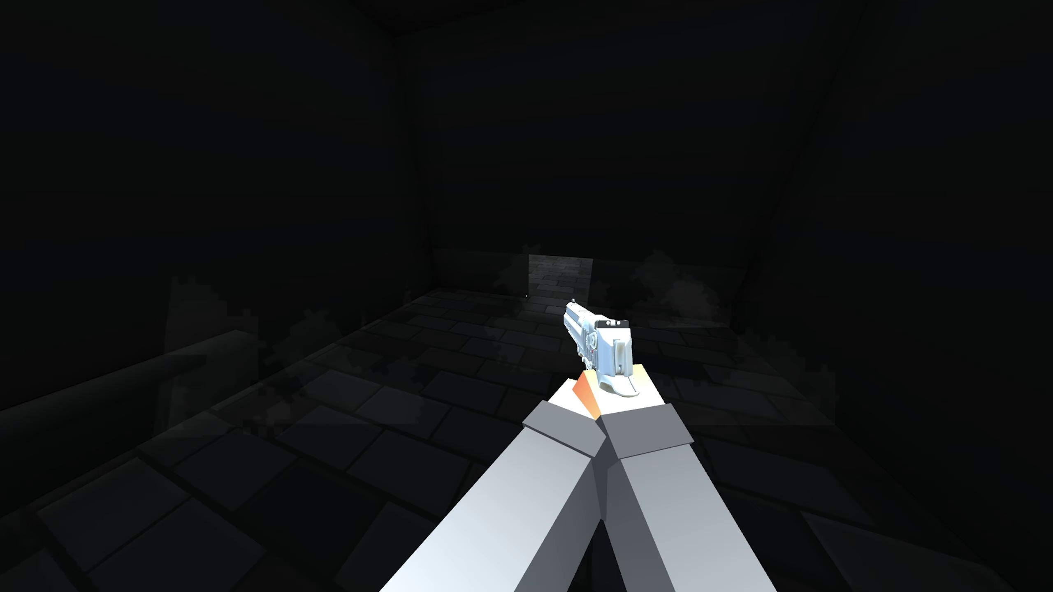
Step: Roam the foggy open area past the ladders and the wall of floating guns
{"action": "key", "text": "w"}
{"action": "key", "text": "w"}
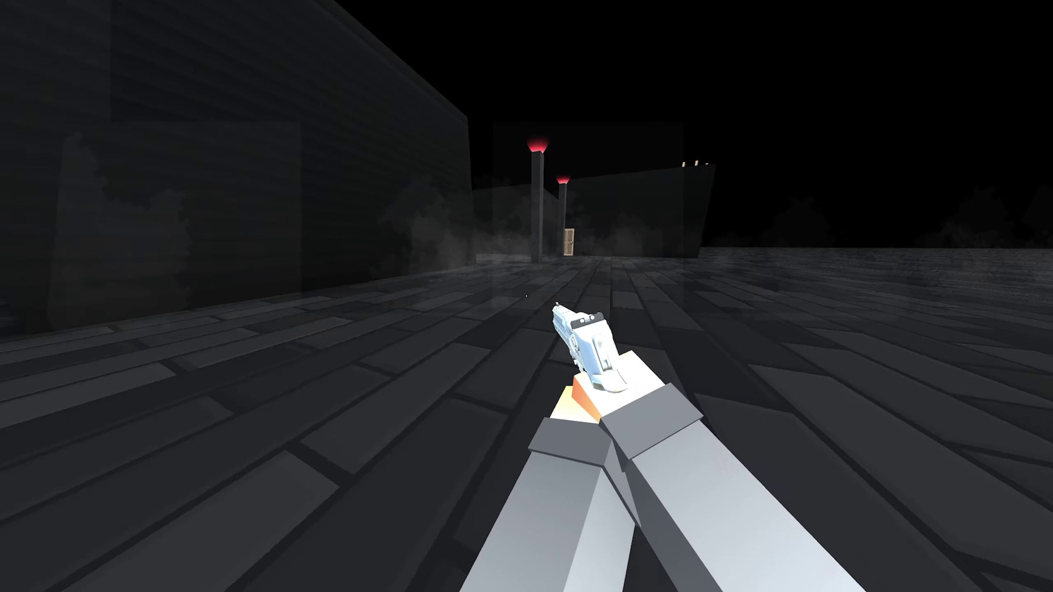
{"action": "key", "text": "w"}
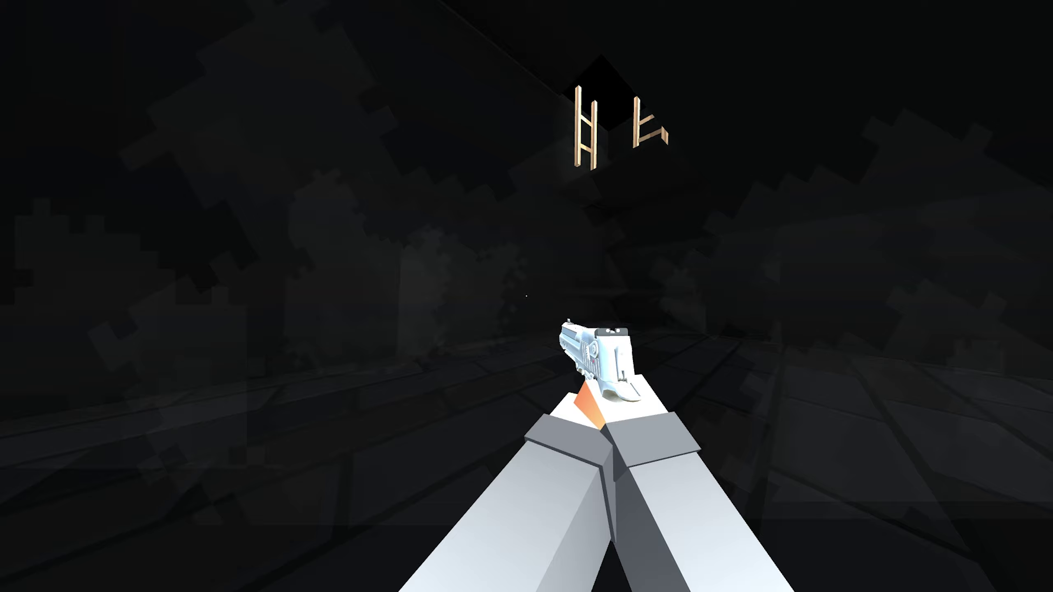
{"action": "key", "text": "w"}
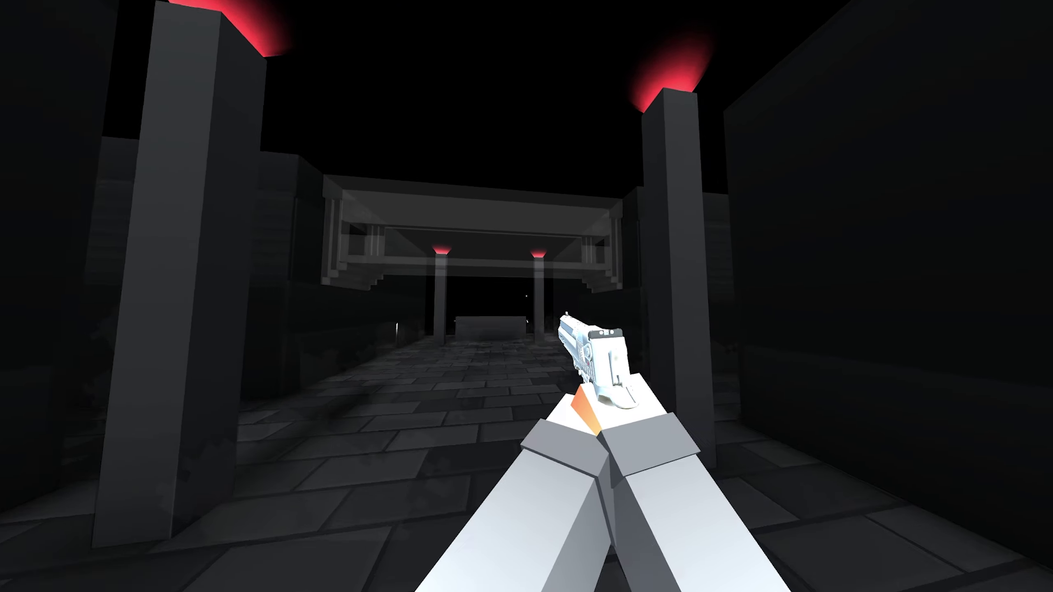
{"action": "key", "text": "w"}
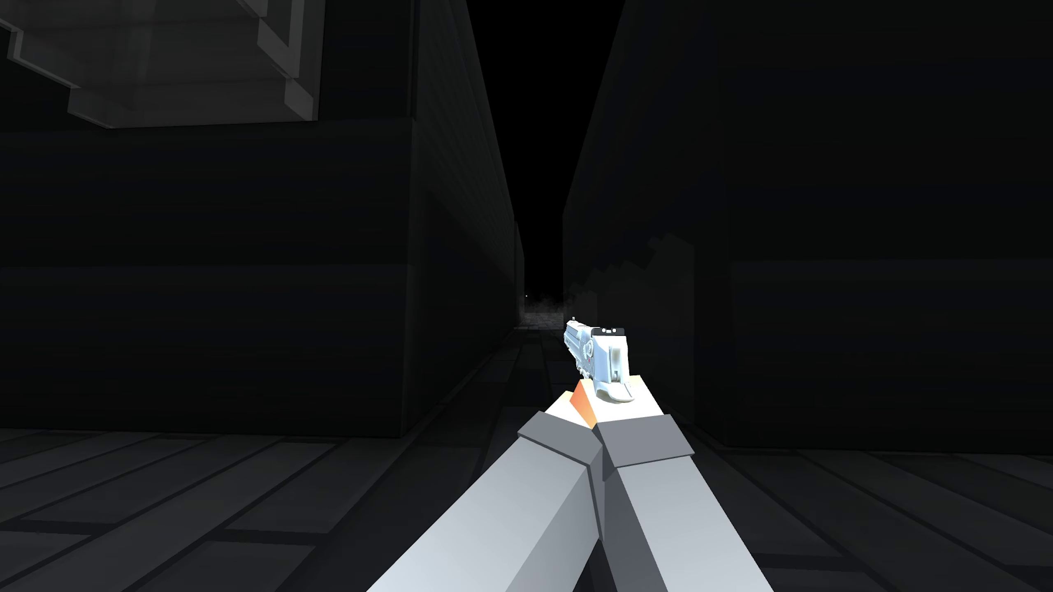
{"action": "key", "text": "w"}
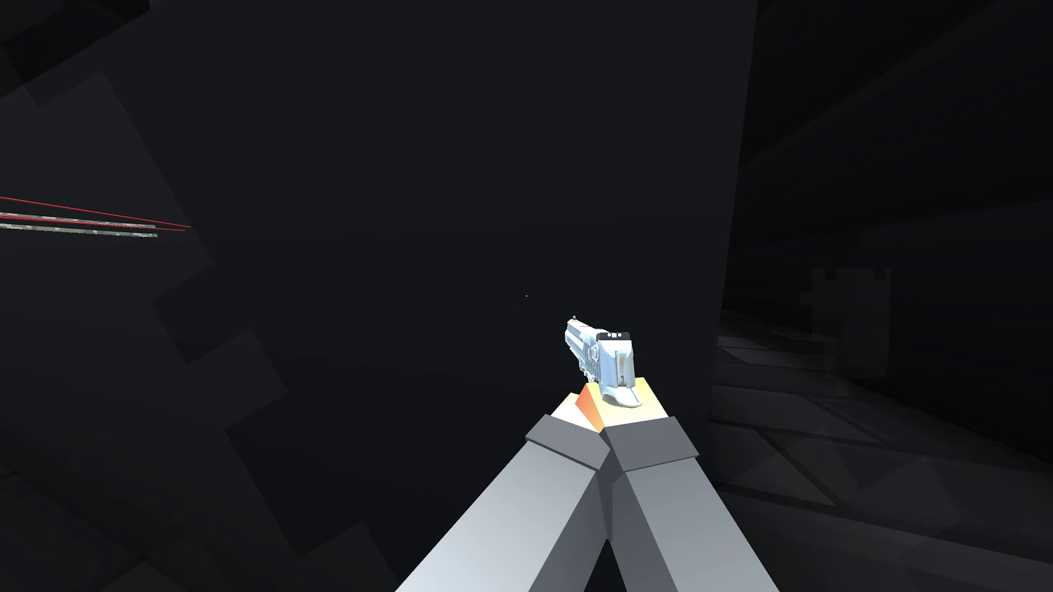
{"action": "key", "text": "w"}
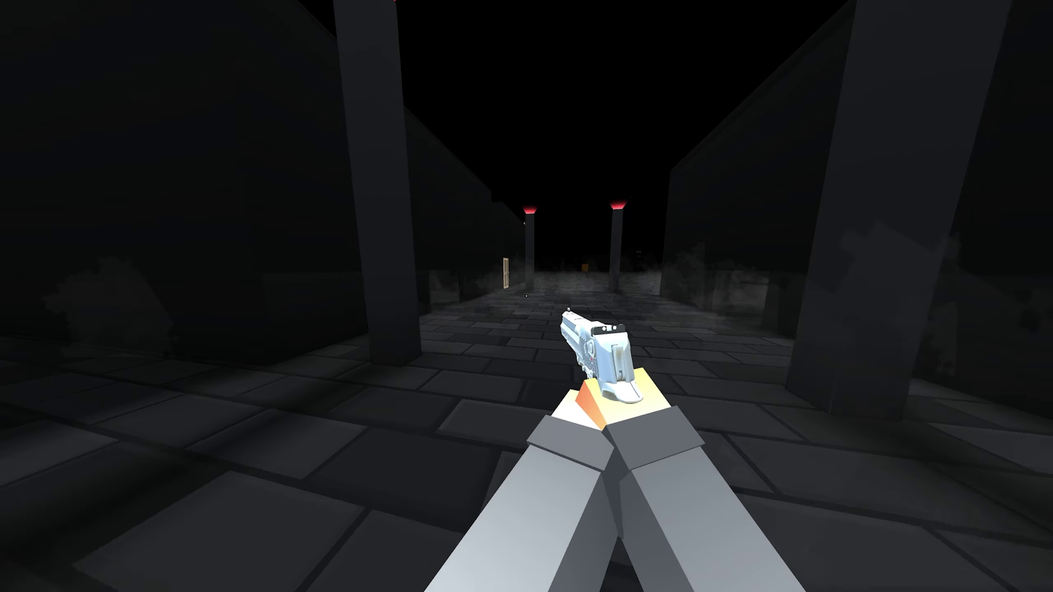
{"action": "key", "text": "w"}
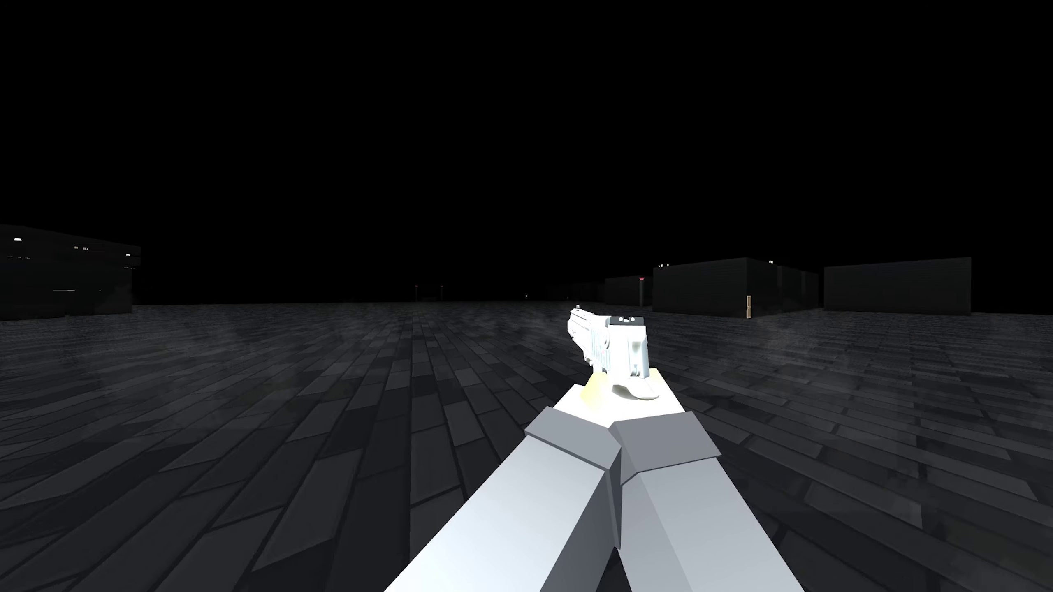
Step: Walk to the weapon board, collect its weapons and switch to the pink ray gun
{"action": "key", "text": "w"}
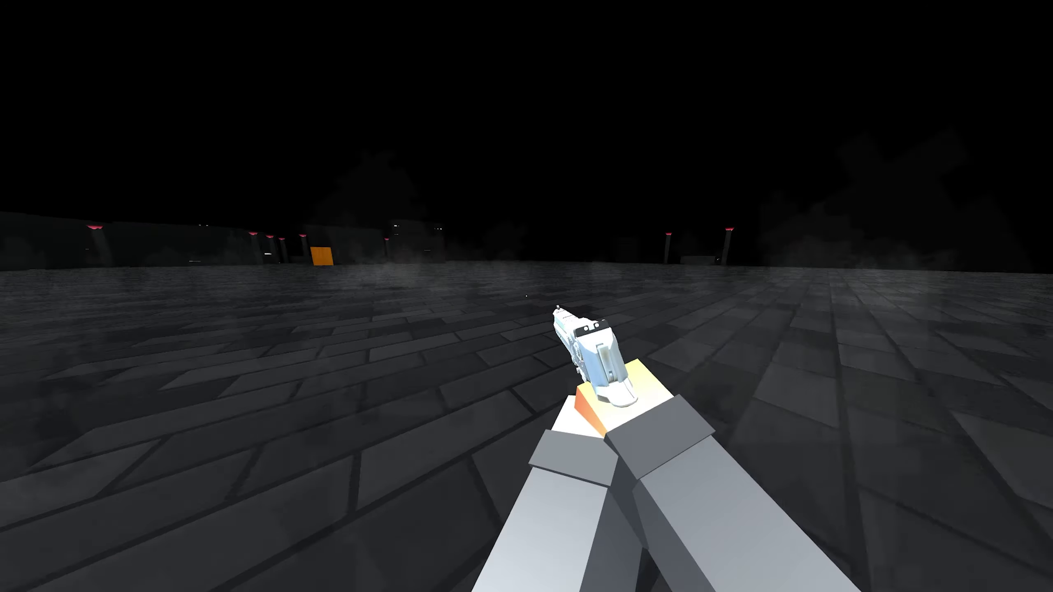
{"action": "key", "text": "w"}
{"action": "key", "text": "w"}
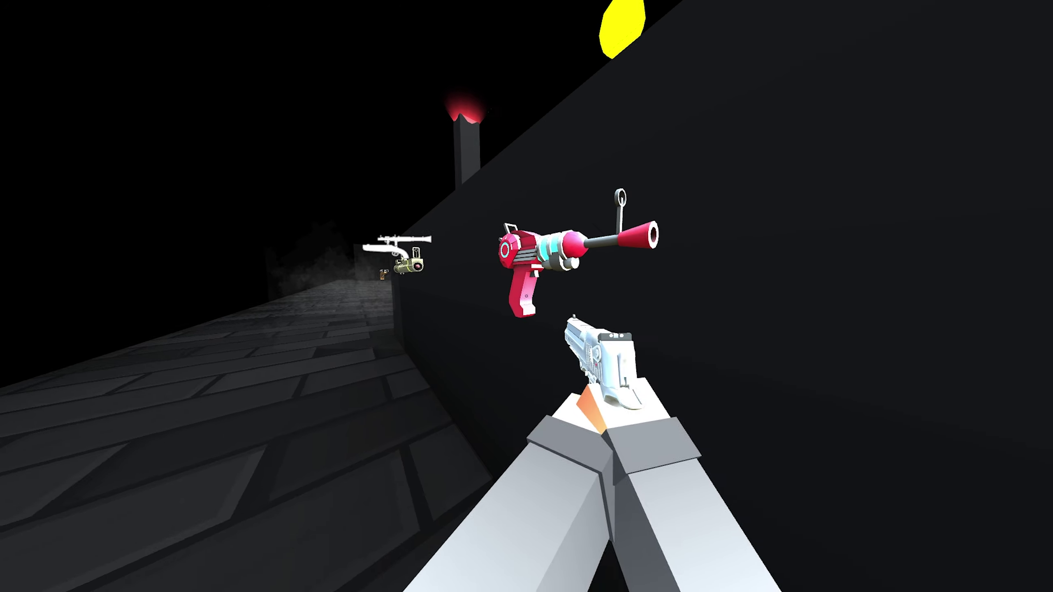
{"action": "key", "text": "3"}
{"action": "key", "text": "4"}
{"action": "key", "text": "3"}
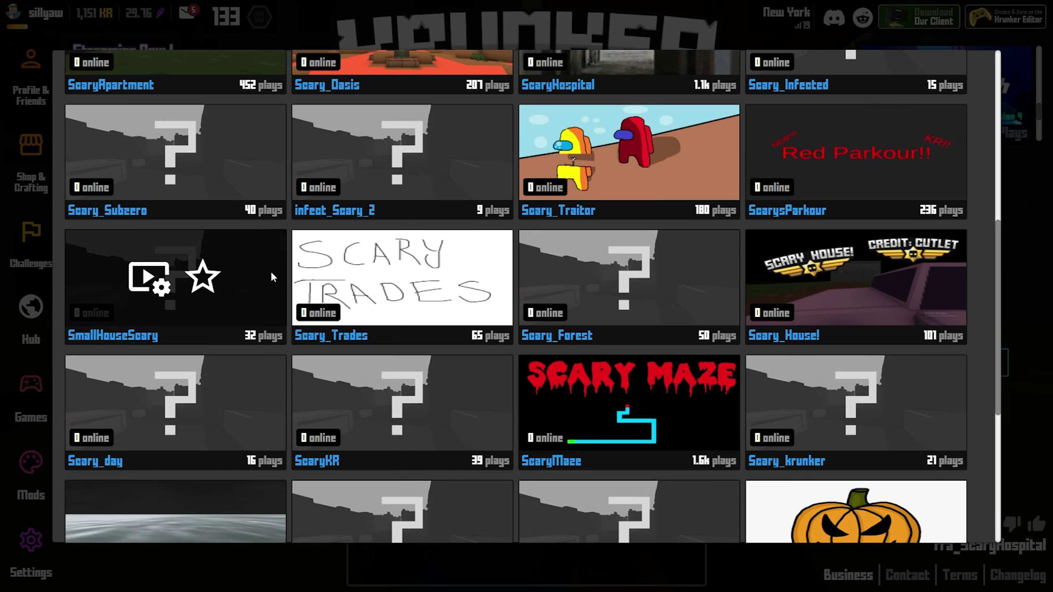
{"action": "scroll", "coordinate": [281, 264], "scroll_direction": "down", "scroll_amount": 2}
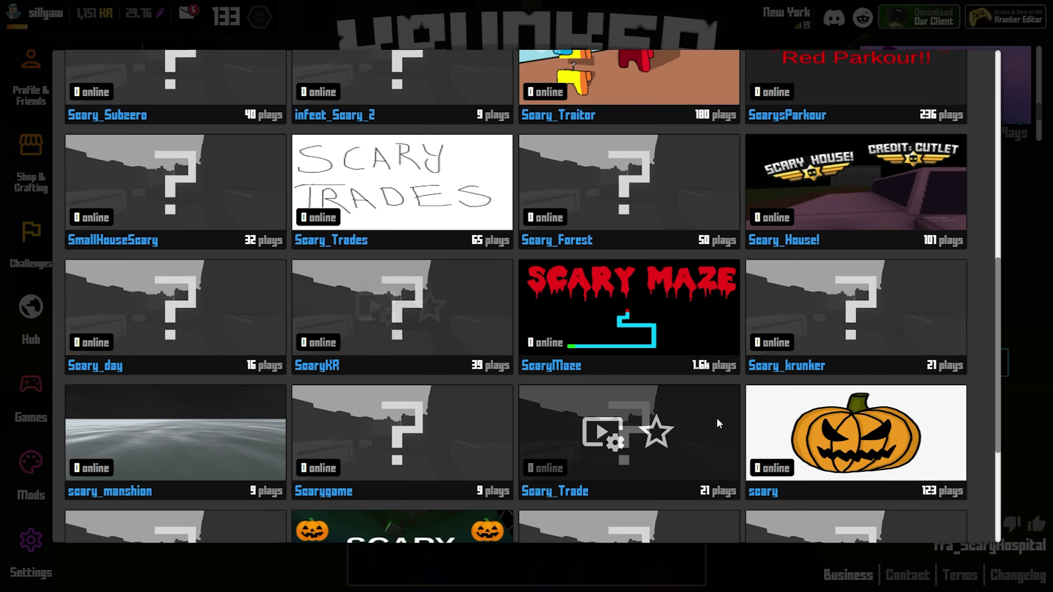
{"action": "scroll", "coordinate": [717, 424], "scroll_direction": "down", "scroll_amount": 2}
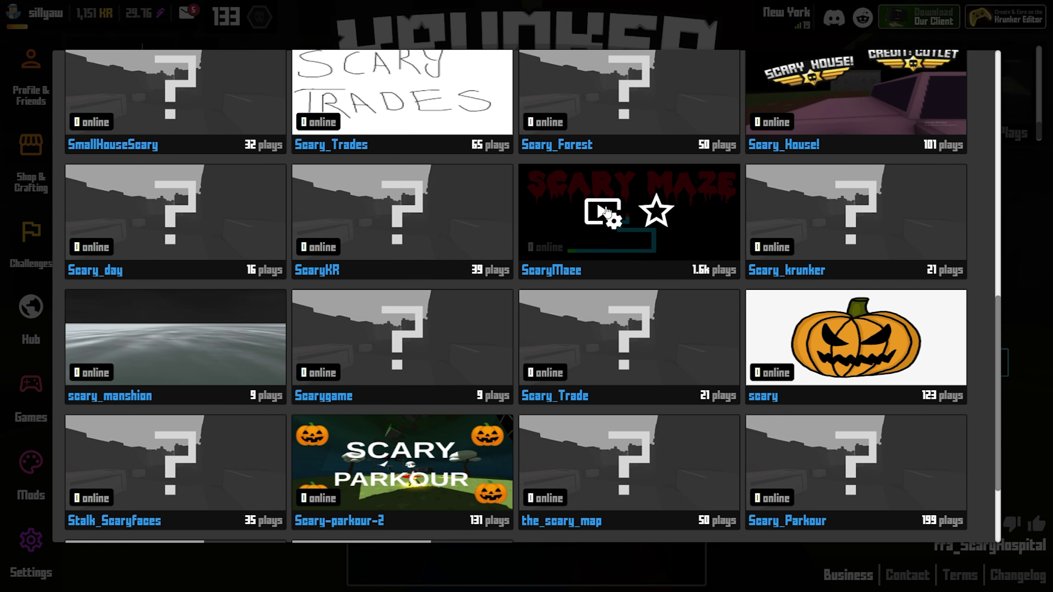
Step: Host a custom game on the ScaryMaze map
{"action": "left_click", "coordinate": [603, 224]}
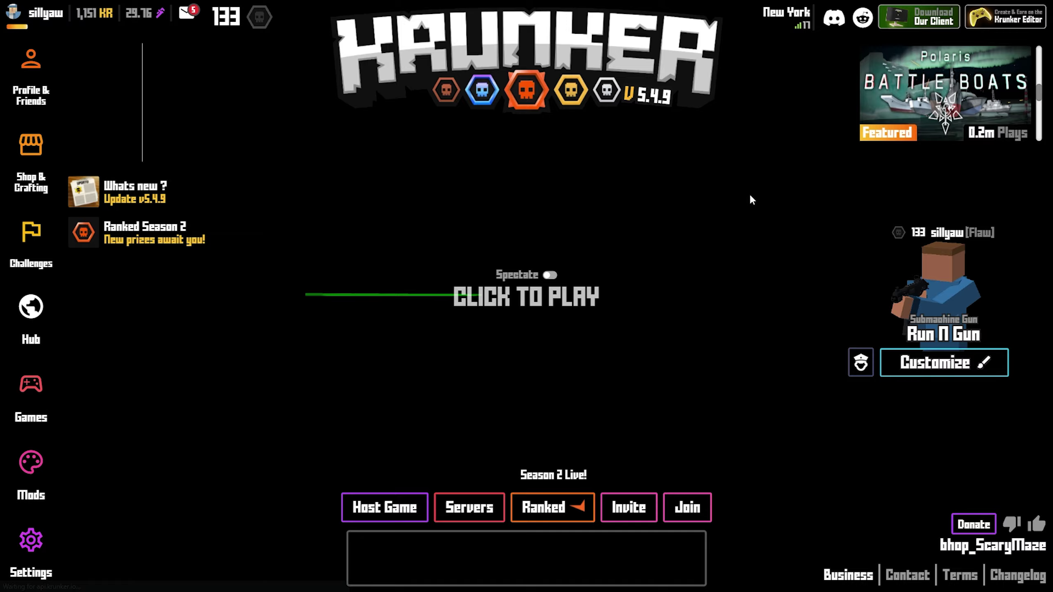
Step: Start playing ScaryMaze and run the cyan path to a junction and another branch
{"action": "left_click", "coordinate": [749, 193]}
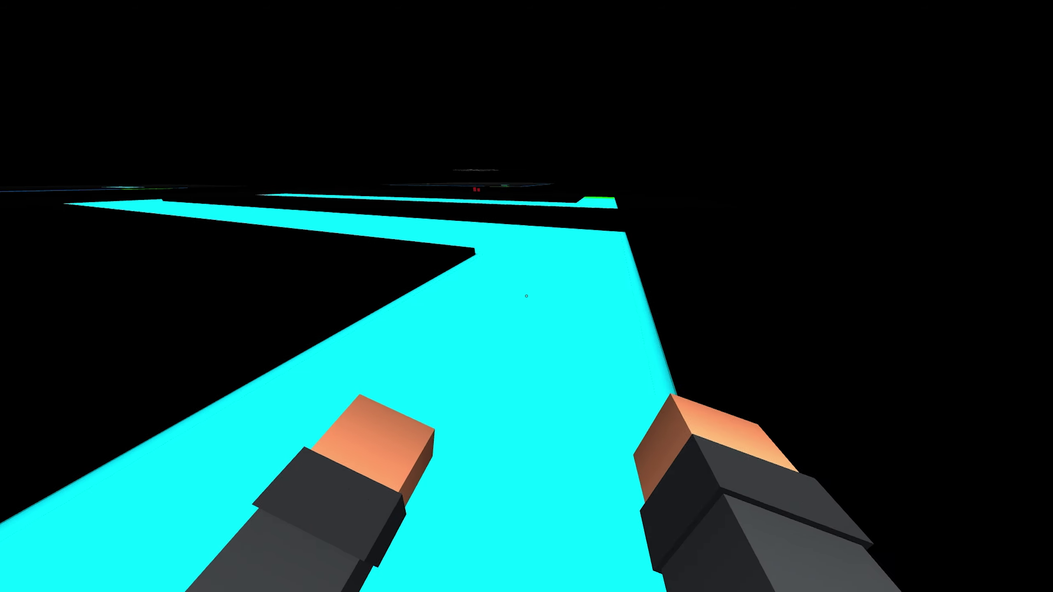
{"action": "key", "text": "w"}
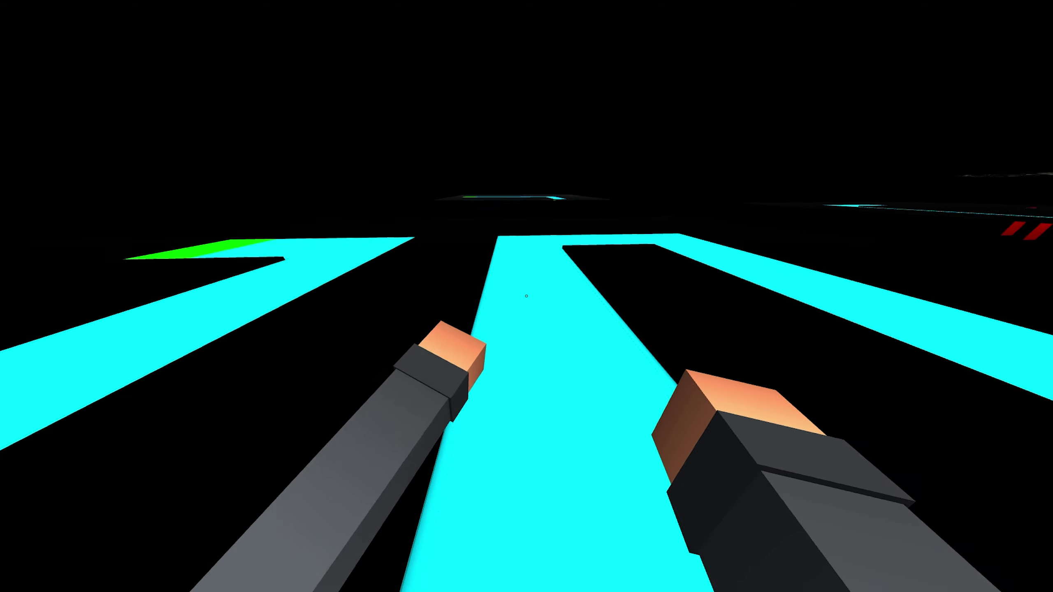
{"action": "key", "text": "w"}
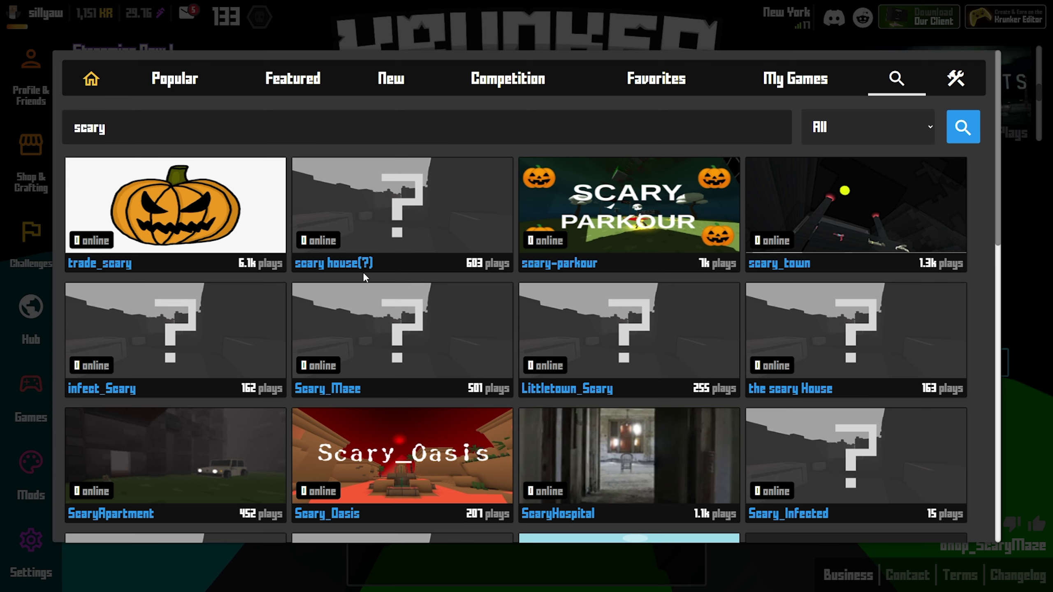
Step: Host the scary house(?) map as a custom game and start it
{"action": "mouse_move", "coordinate": [401, 208]}
{"action": "left_click", "coordinate": [376, 207]}
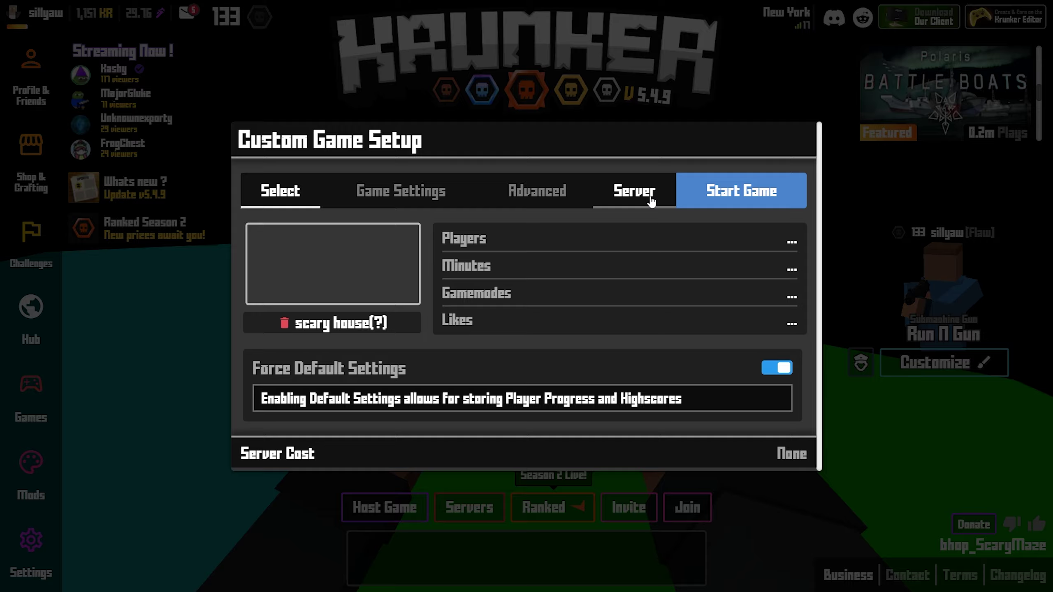
{"action": "left_click", "coordinate": [741, 191]}
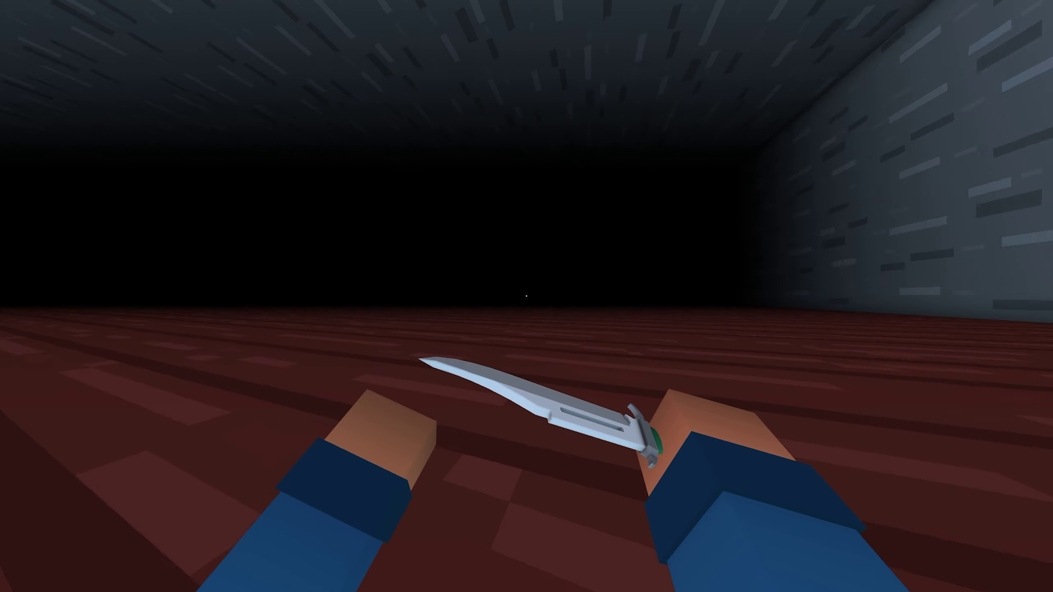
Step: Walk through the dark rooms, climb over the car among crates, and enter the dark corridor
{"action": "key", "text": "w"}
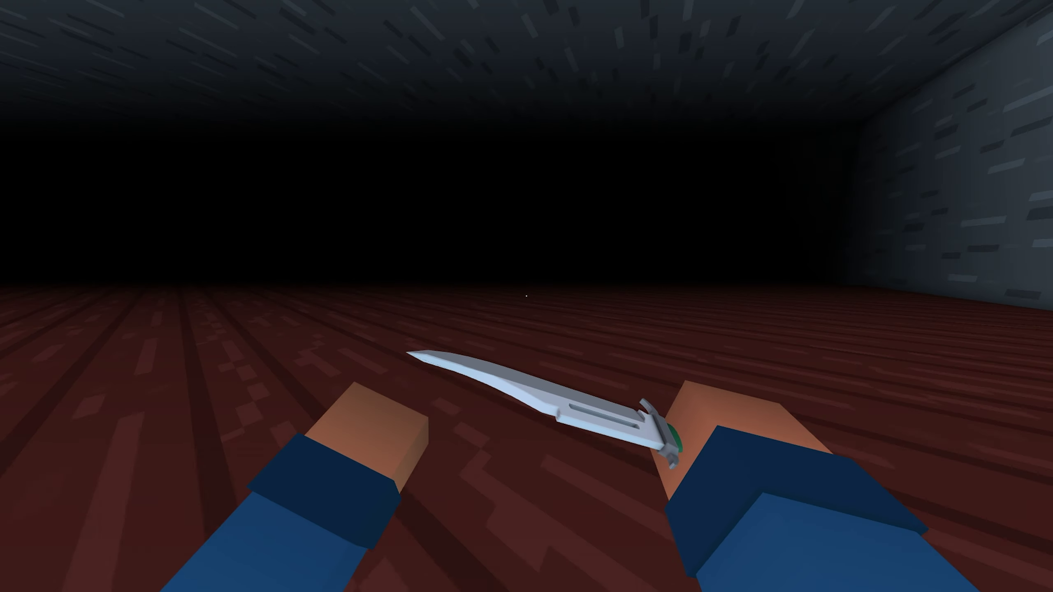
{"action": "key", "text": "w"}
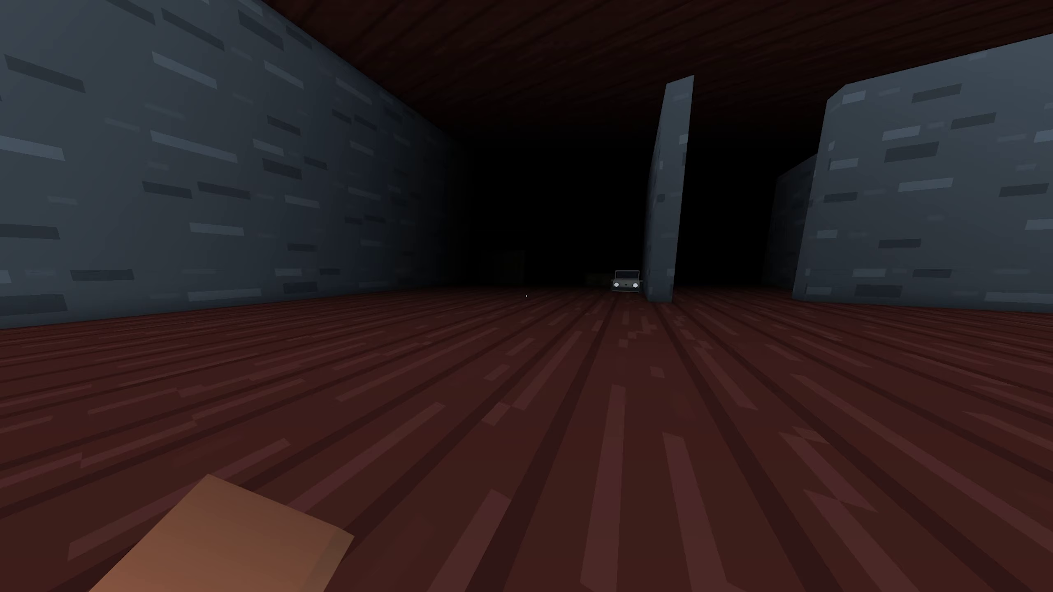
{"action": "key", "text": "w"}
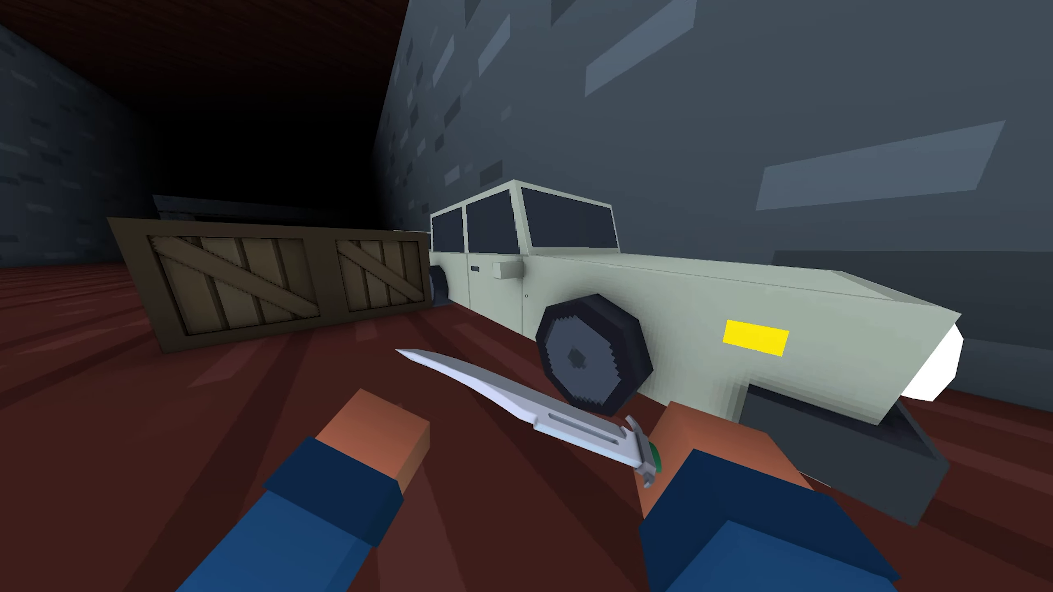
{"action": "key", "text": "w"}
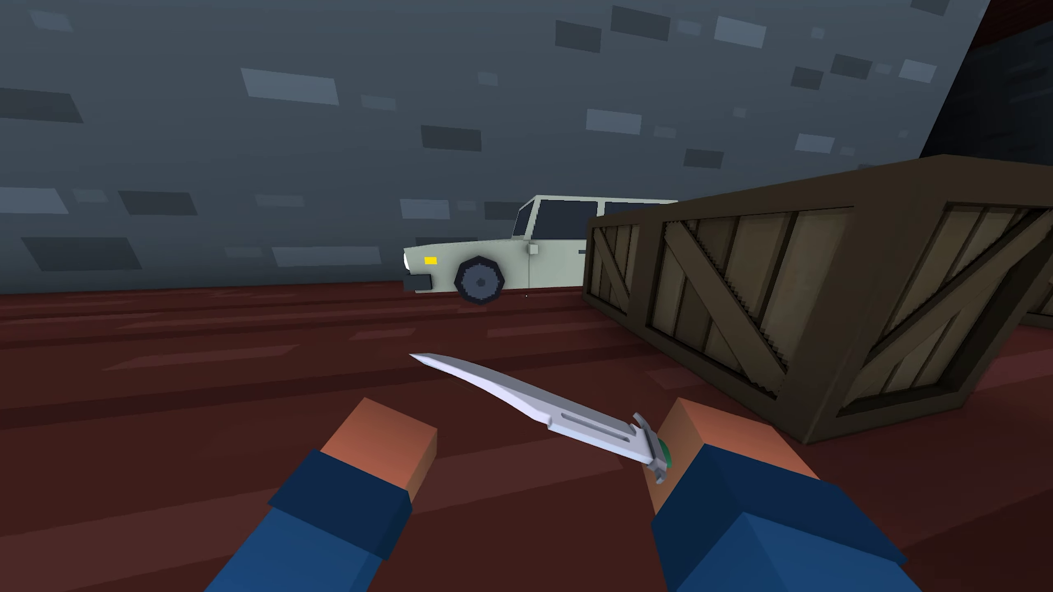
{"action": "key", "text": "w"}
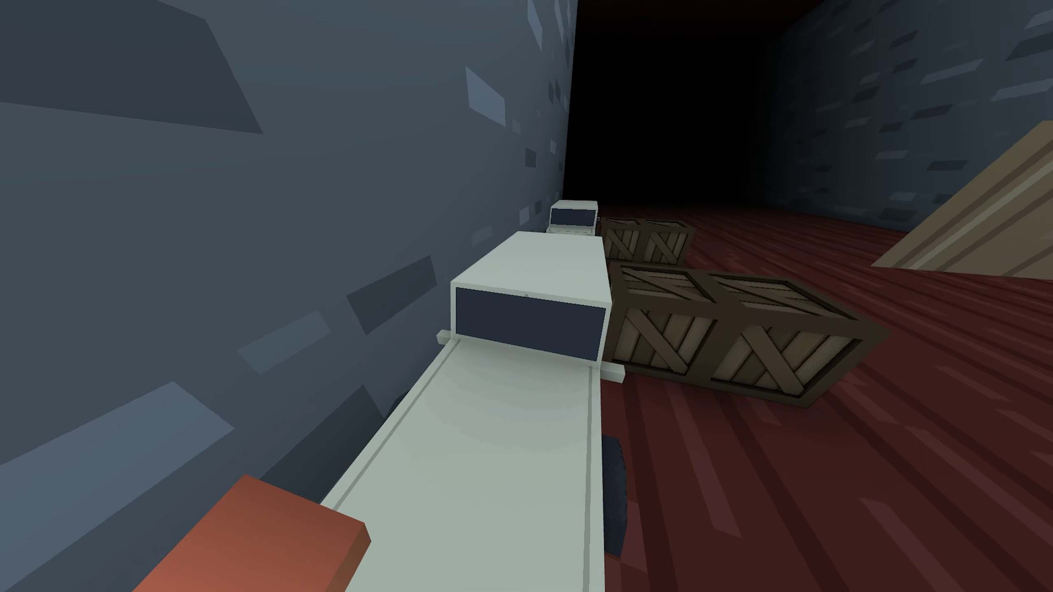
{"action": "key", "text": "w"}
{"action": "key", "text": "w"}
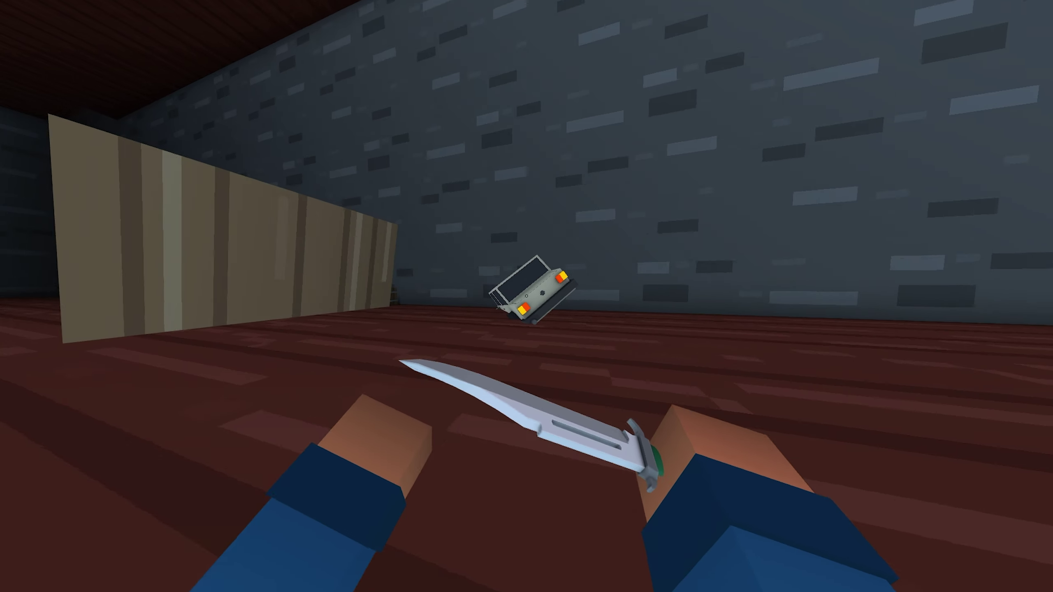
{"action": "key", "text": "w"}
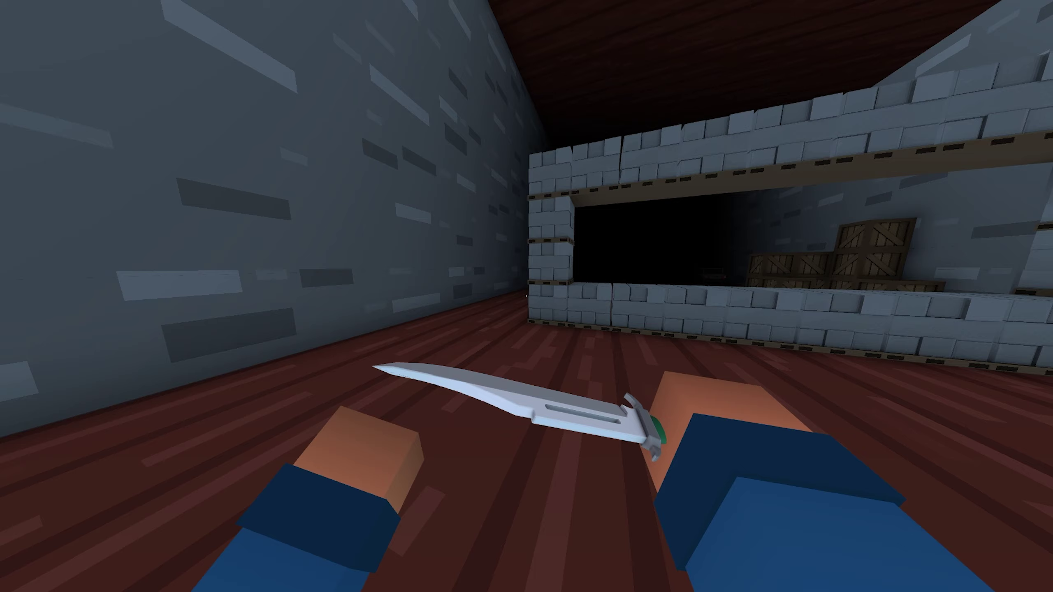
Step: Go through the brick opening into the narrow stone passage
{"action": "key", "text": "w"}
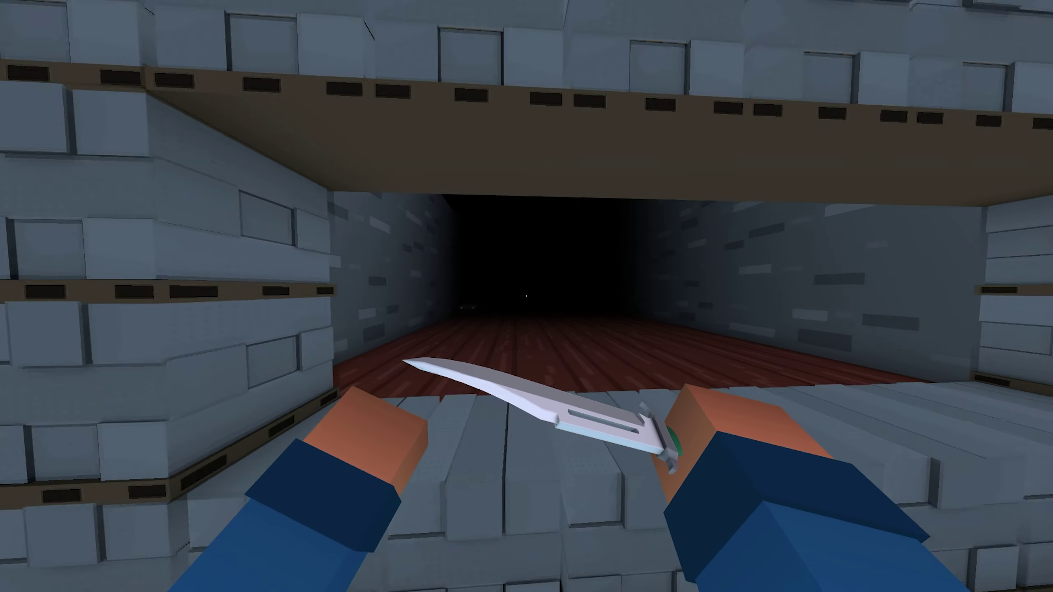
{"action": "key", "text": "w"}
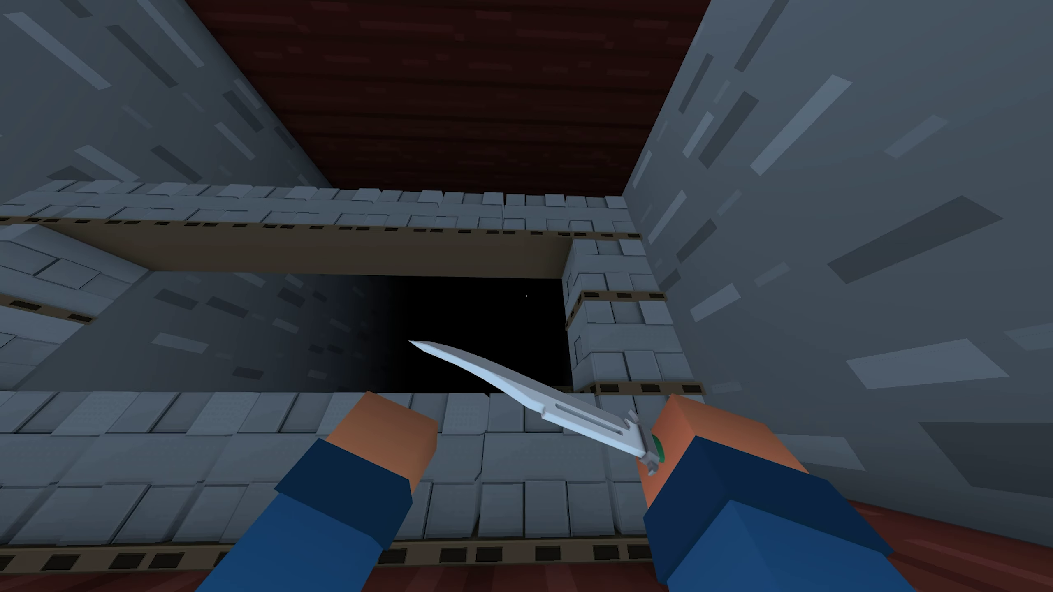
{"action": "key", "text": "w"}
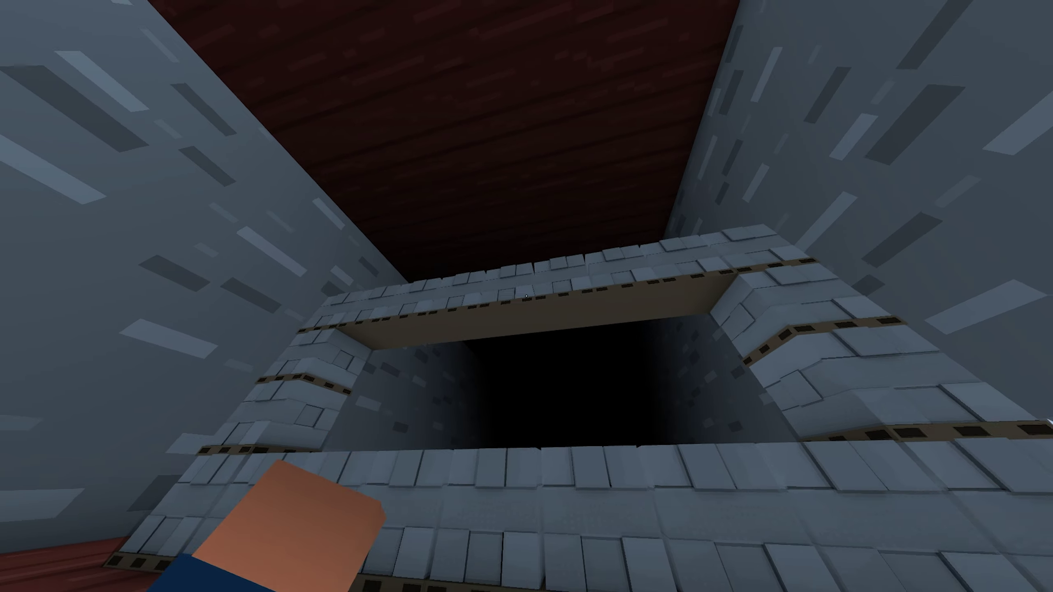
{"action": "key", "text": "w"}
{"action": "key", "text": "w"}
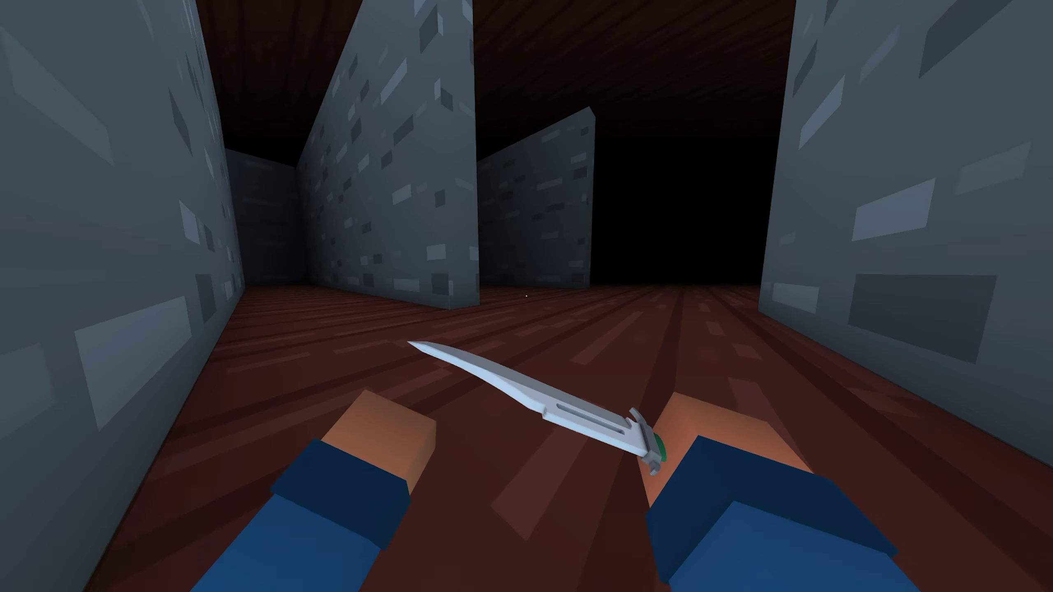
{"action": "key", "text": "w"}
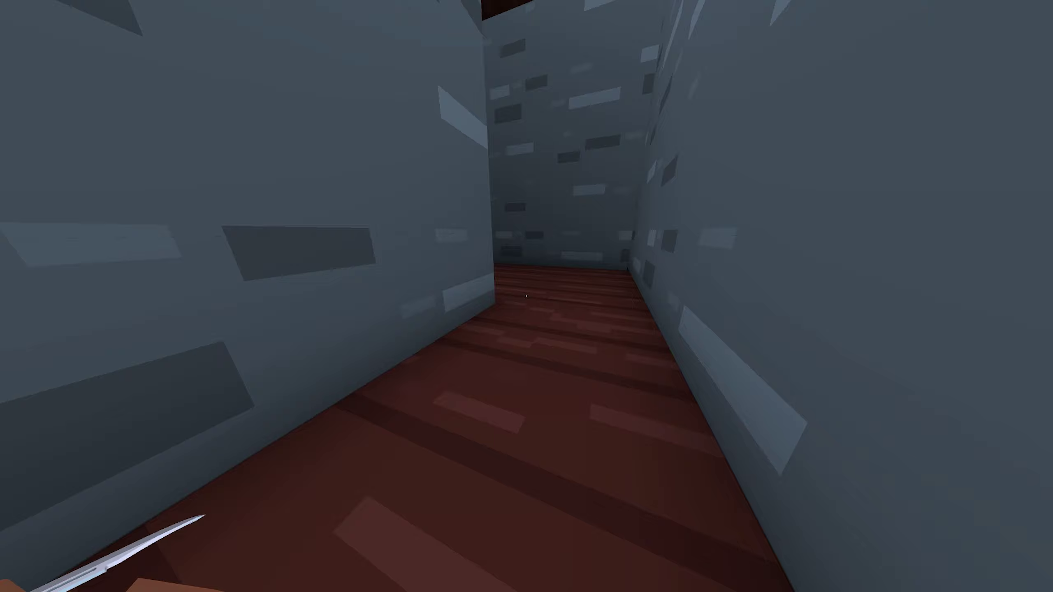
{"action": "key", "text": "w"}
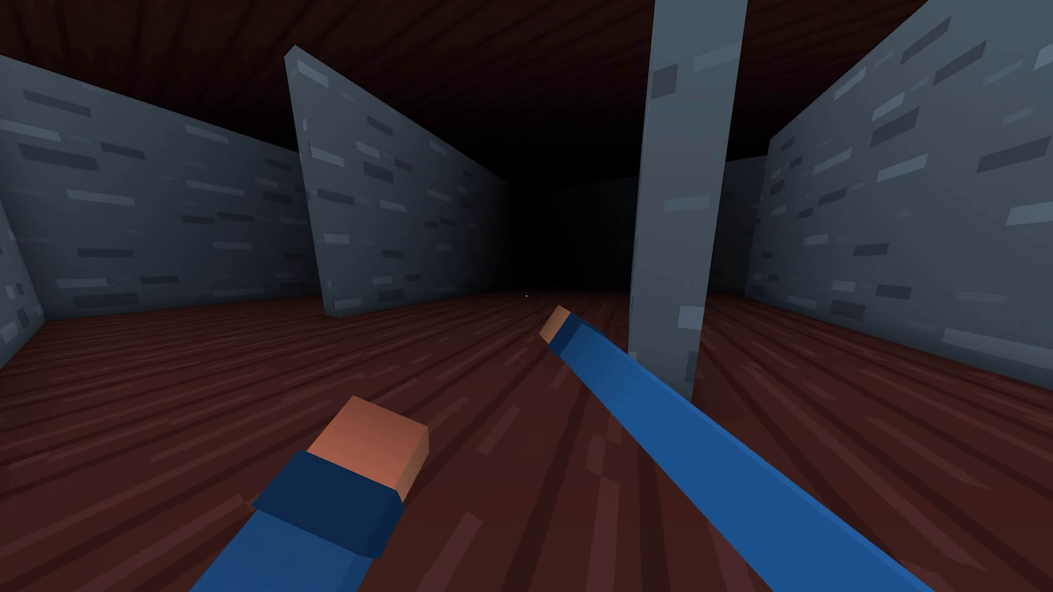
Step: Walk past the stacked cars and climb the crate pile
{"action": "key", "text": "w"}
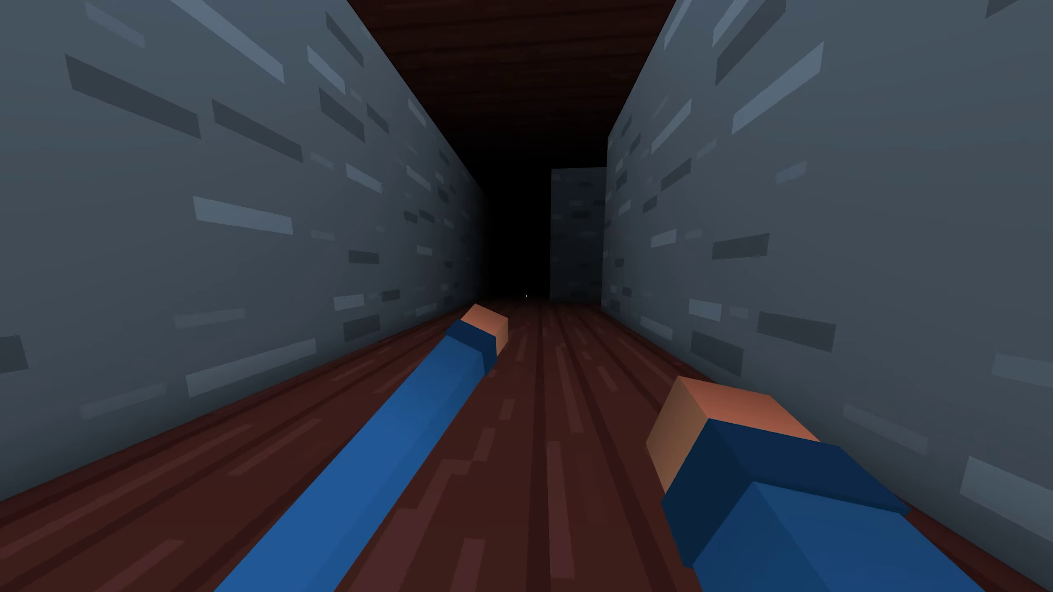
{"action": "key", "text": "w"}
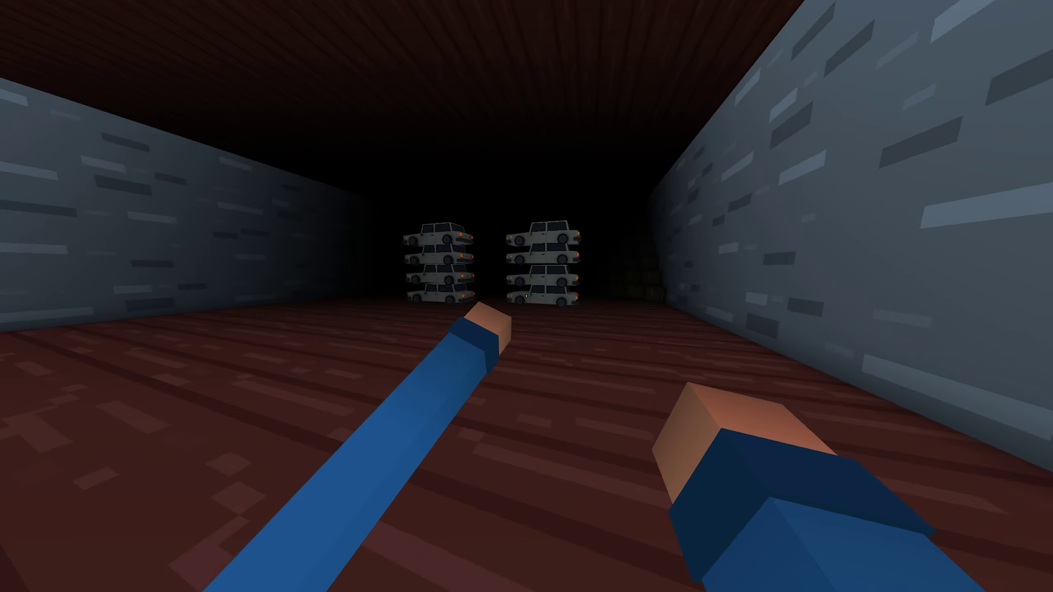
{"action": "key", "text": "w"}
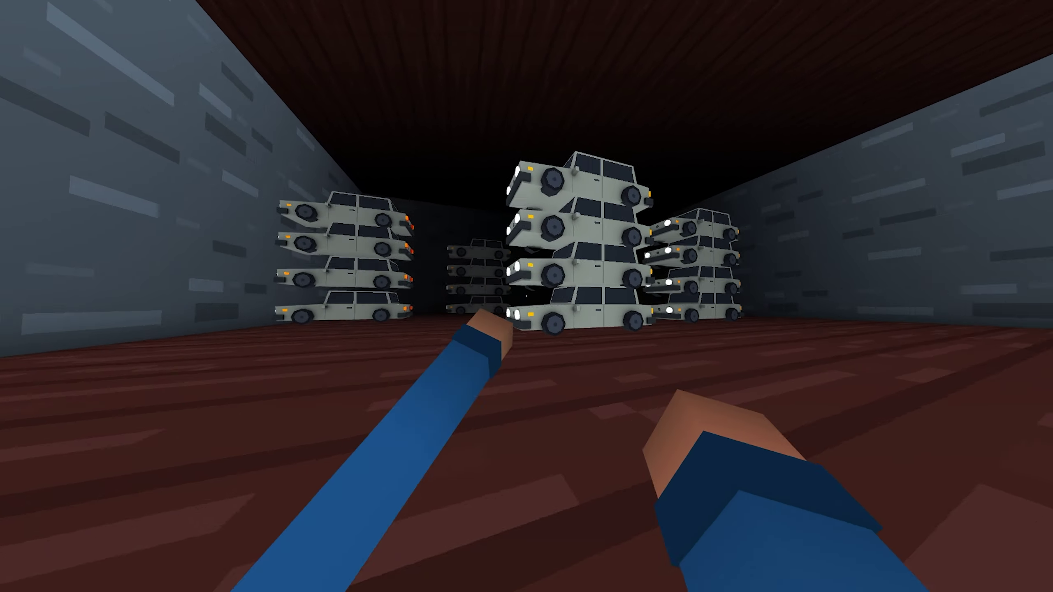
{"action": "key", "text": "w"}
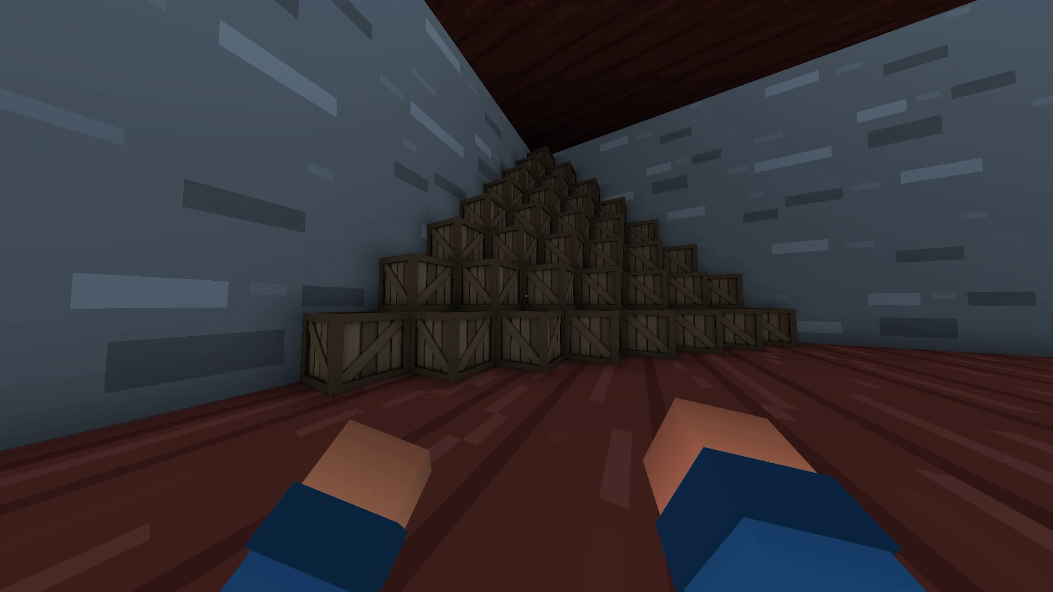
{"action": "key", "text": "w"}
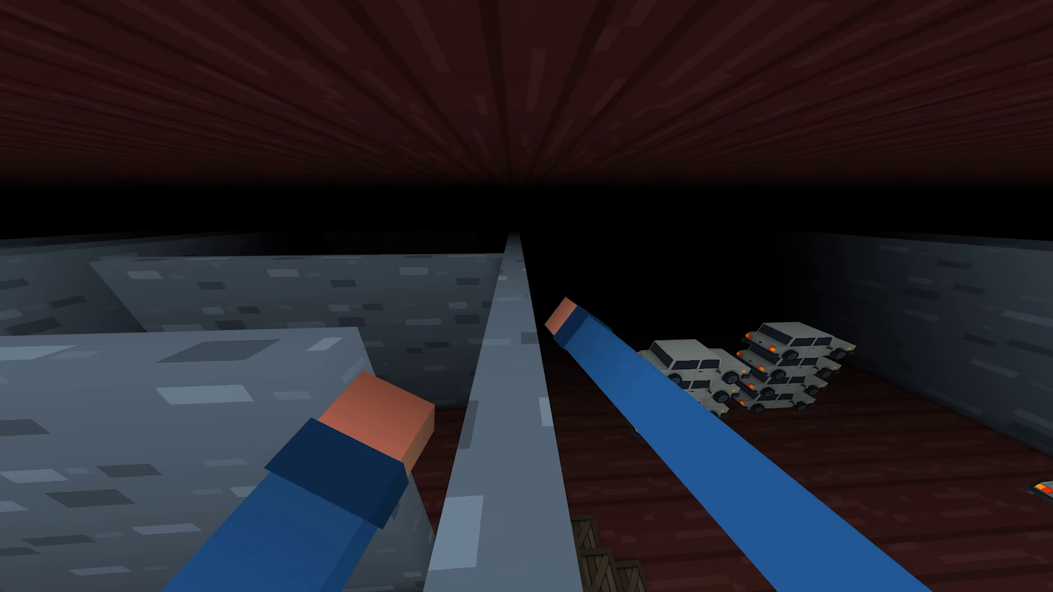
{"action": "key", "text": "w"}
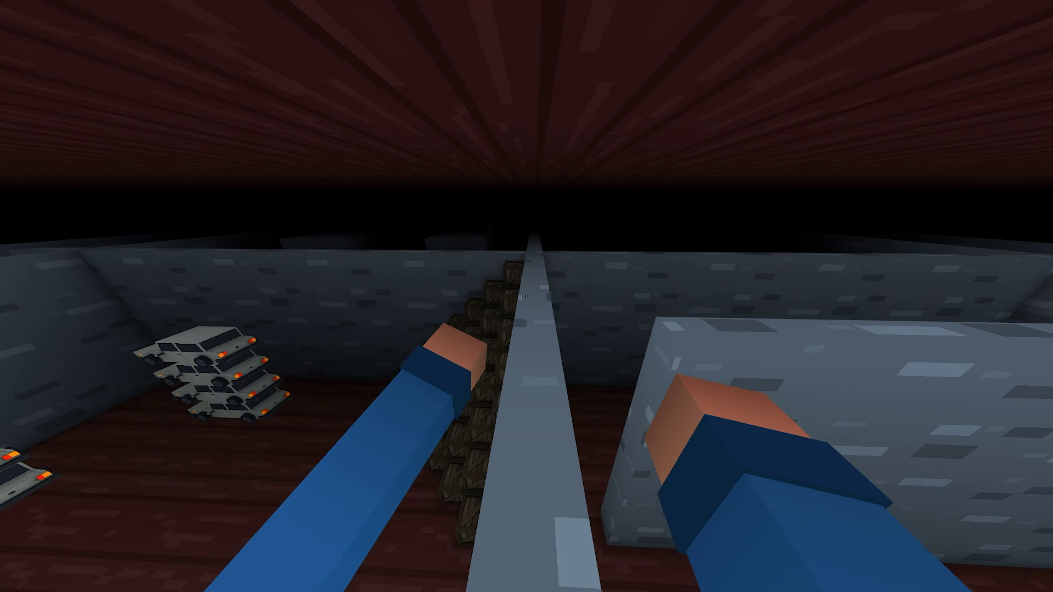
Step: Cross the wall tops via the grey blocks, then drop into the corridor
{"action": "key", "text": "w"}
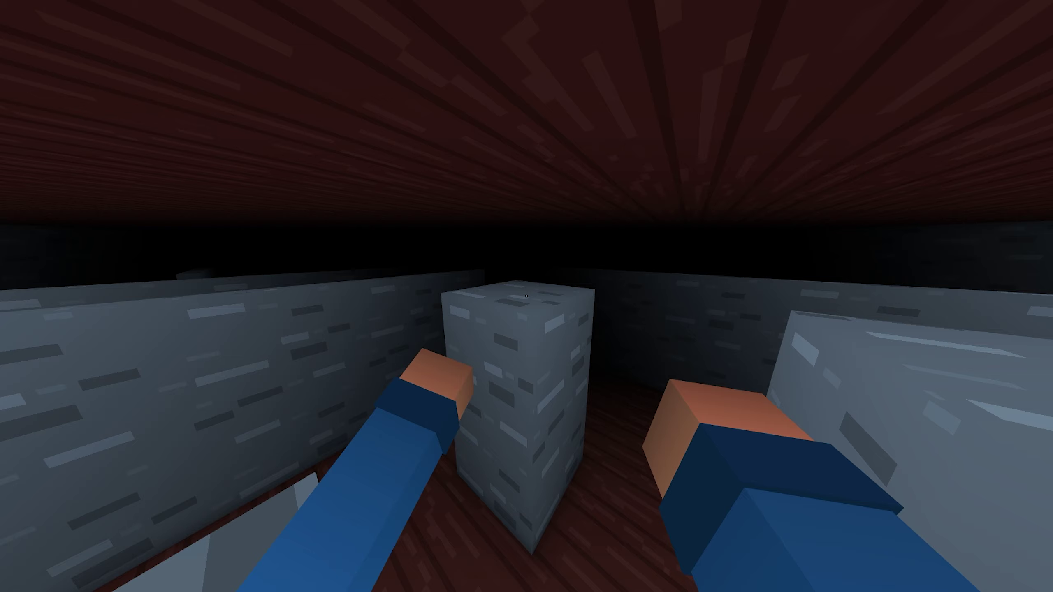
{"action": "key", "text": "w"}
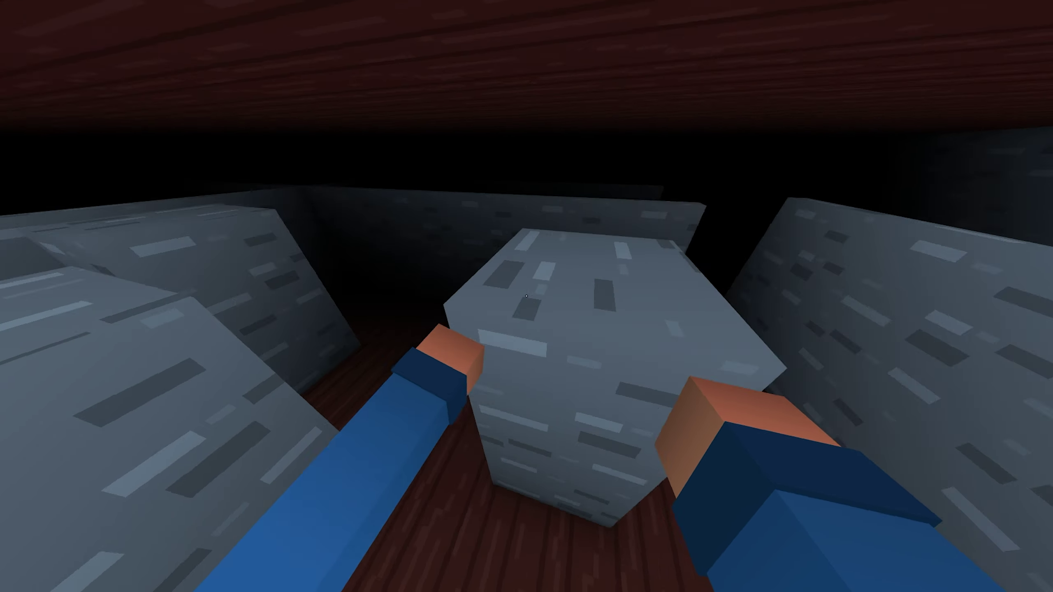
{"action": "key", "text": "w"}
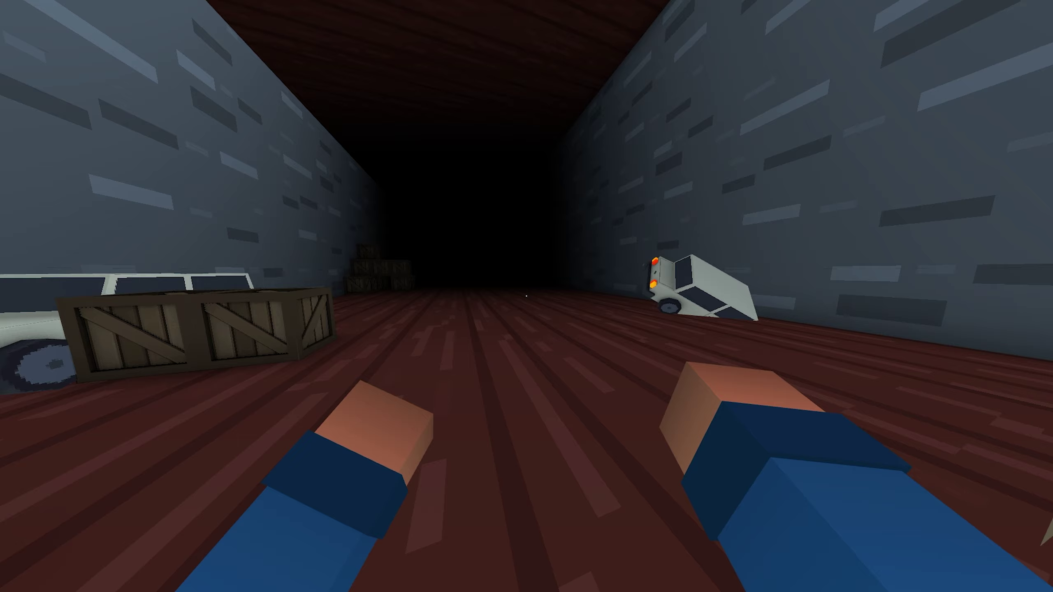
{"action": "key", "text": "w"}
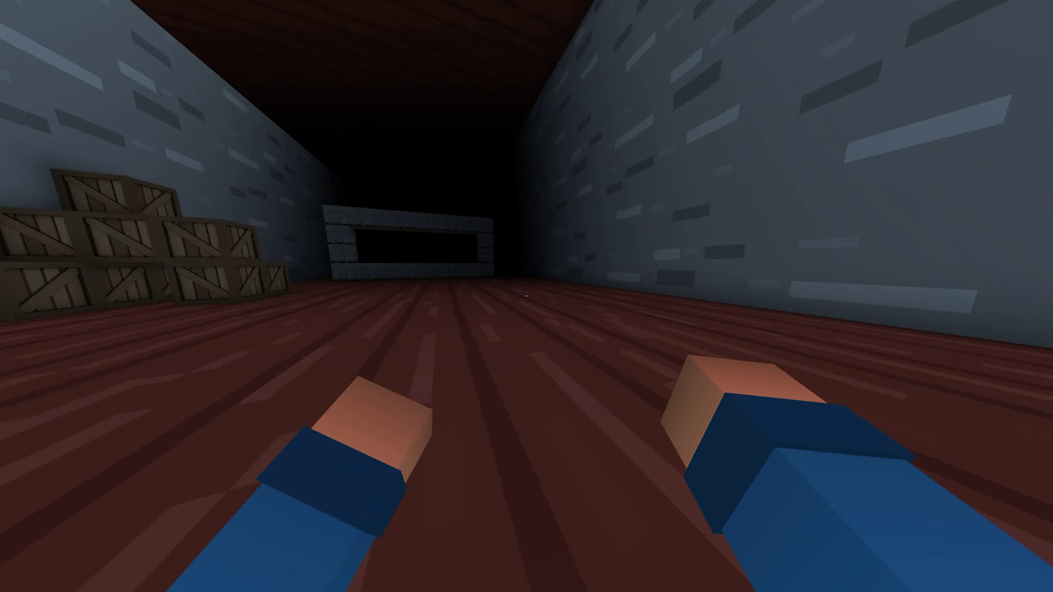
Step: Work around the wooden panel past the barrel and head into the dark corridor
{"action": "key", "text": "w"}
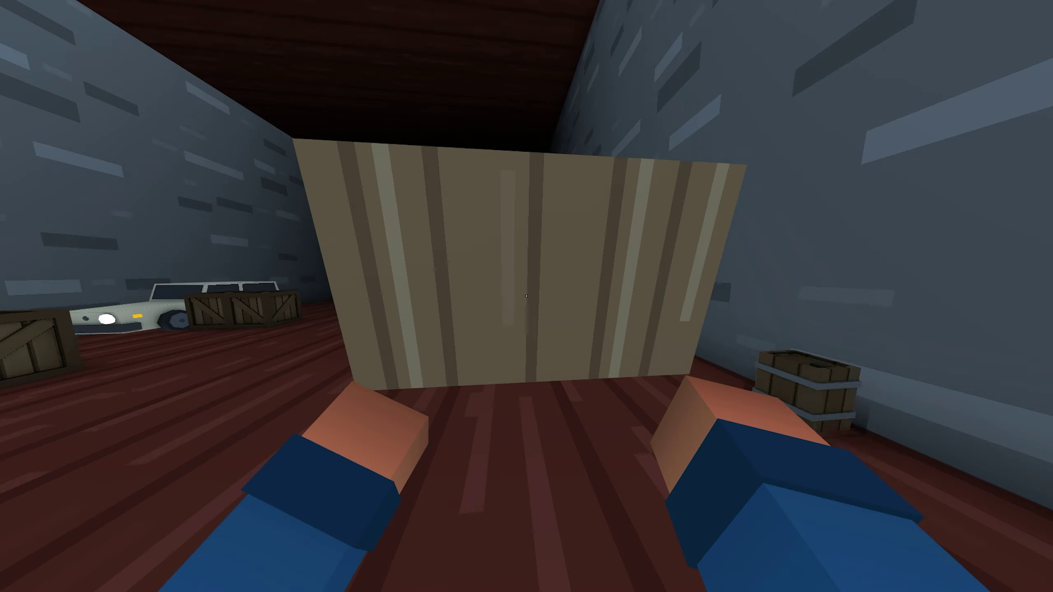
{"action": "key", "text": "w"}
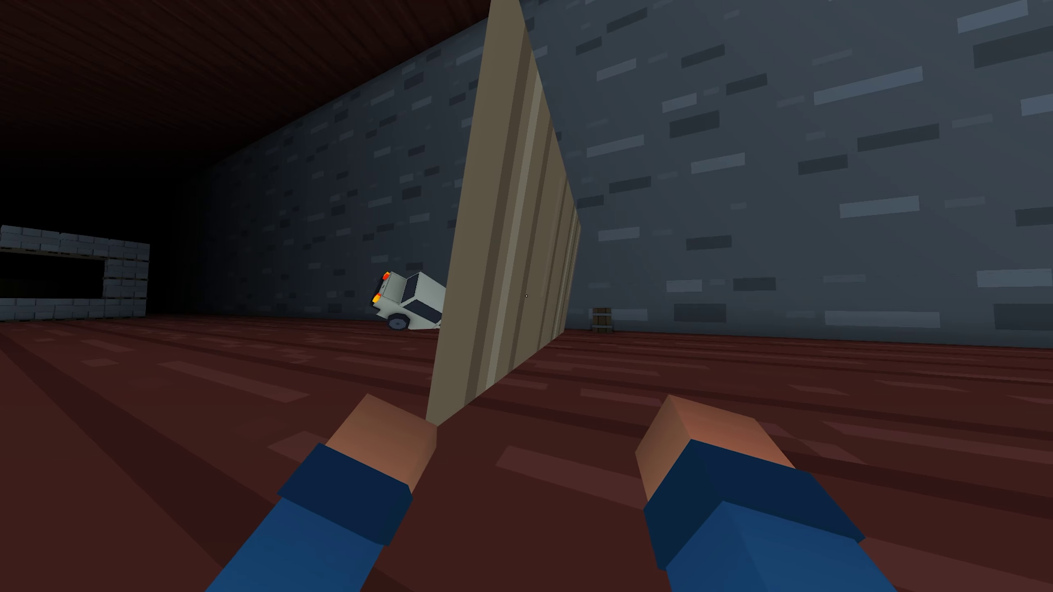
{"action": "key", "text": "w"}
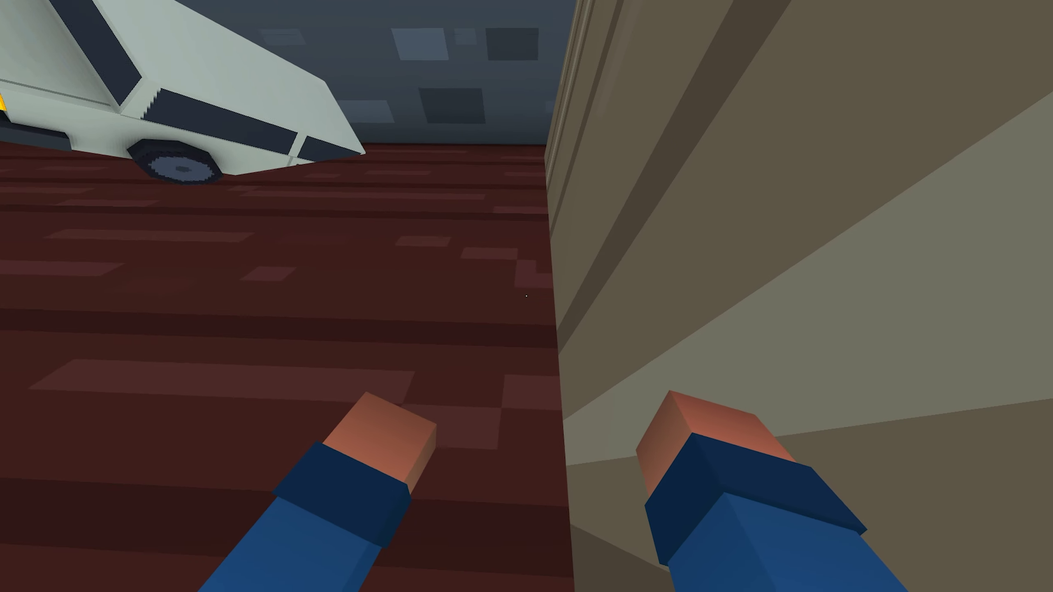
{"action": "key", "text": "w"}
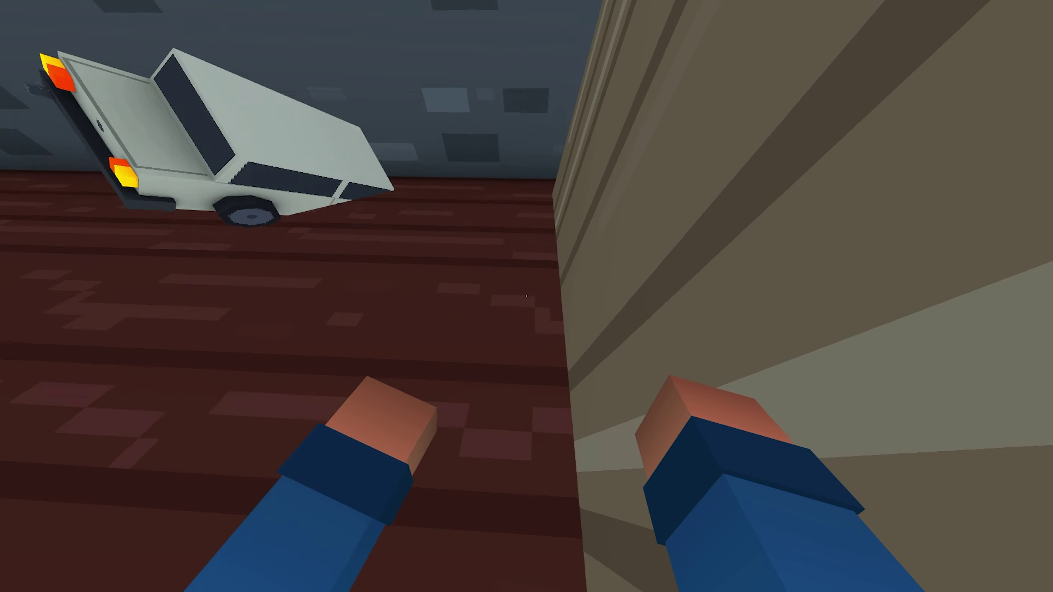
{"action": "key", "text": "w"}
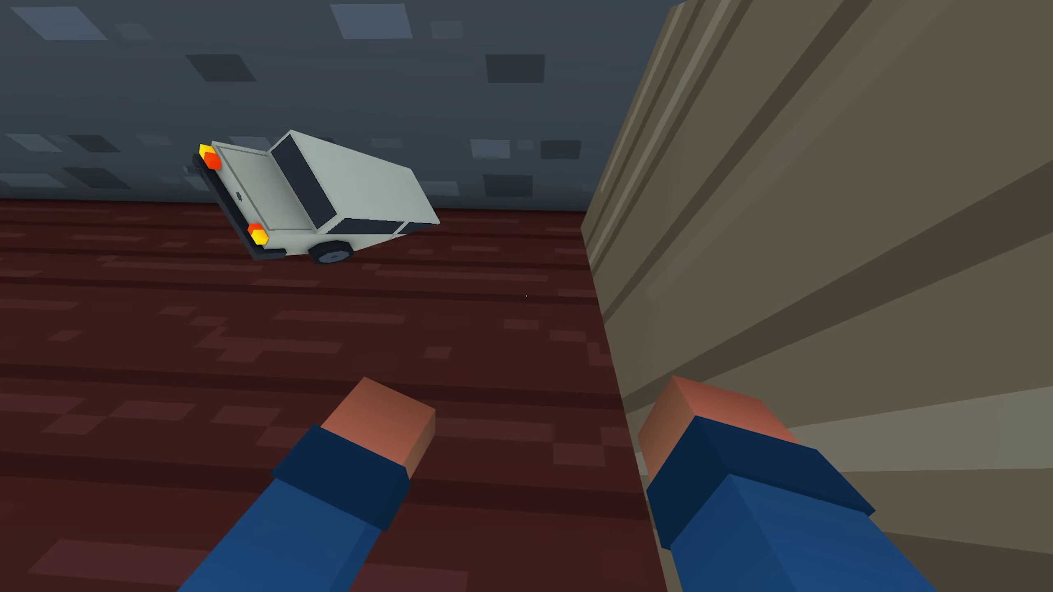
{"action": "key", "text": "w"}
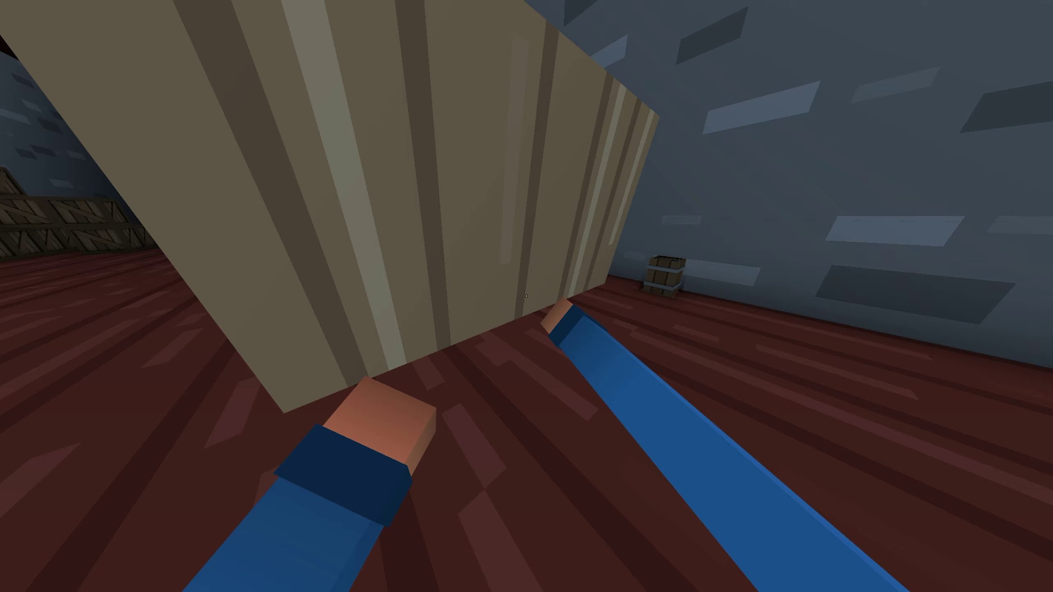
{"action": "key", "text": "w"}
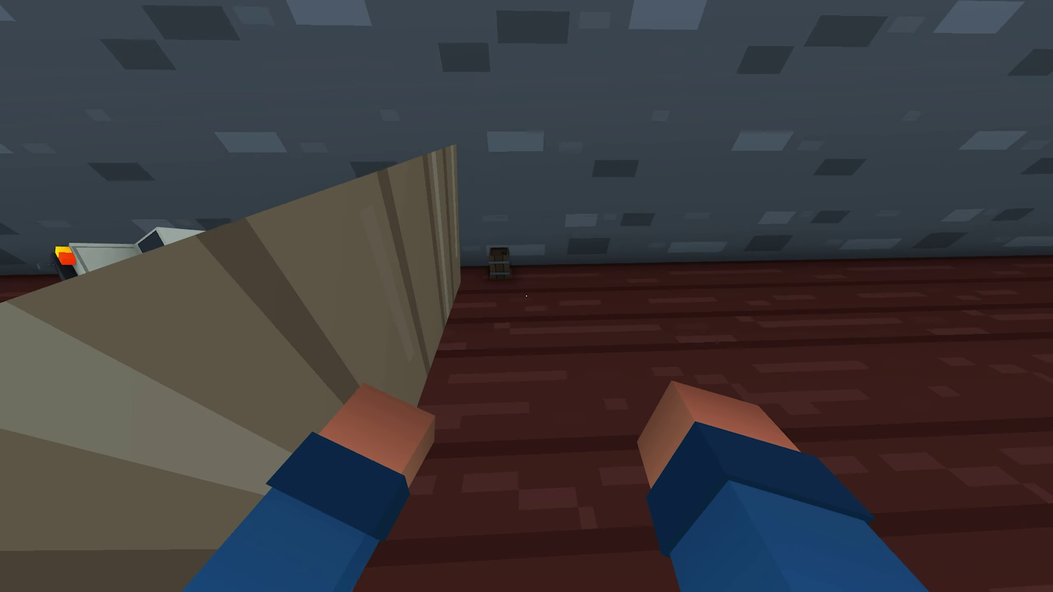
{"action": "key", "text": "w"}
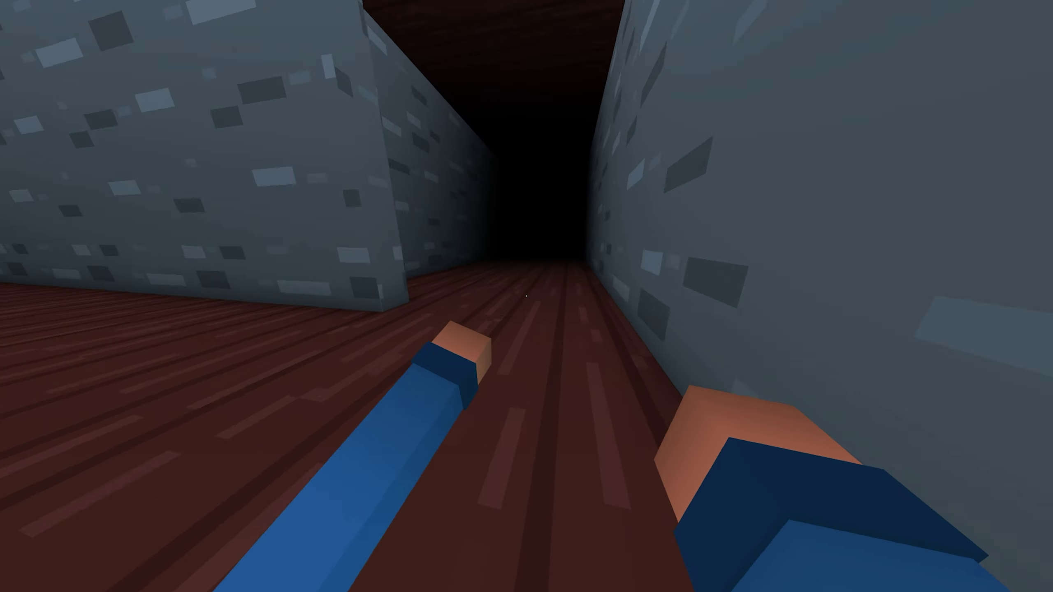
Step: Walk down the stone corridor, across the large dark room, and into the narrow stone corridor
{"action": "key", "text": "w"}
{"action": "key", "text": "w"}
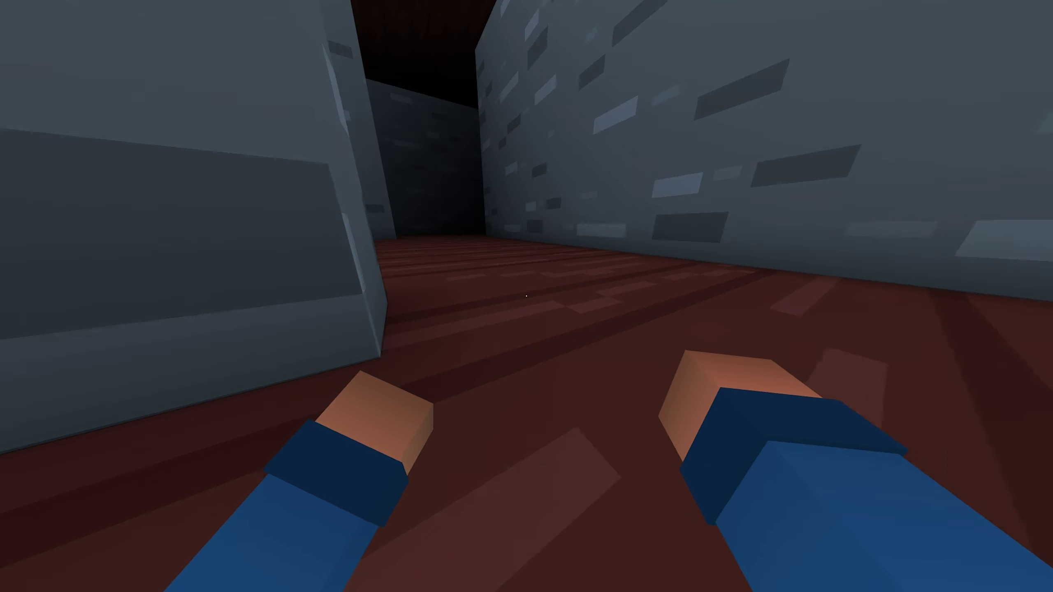
{"action": "key", "text": "w"}
{"action": "key", "text": "w"}
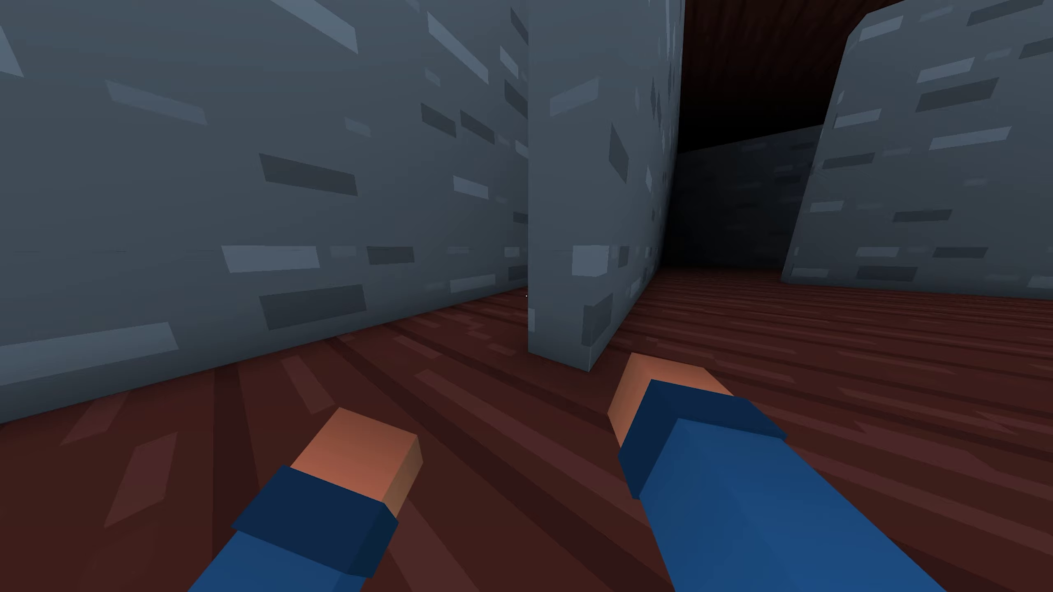
{"action": "key", "text": "w"}
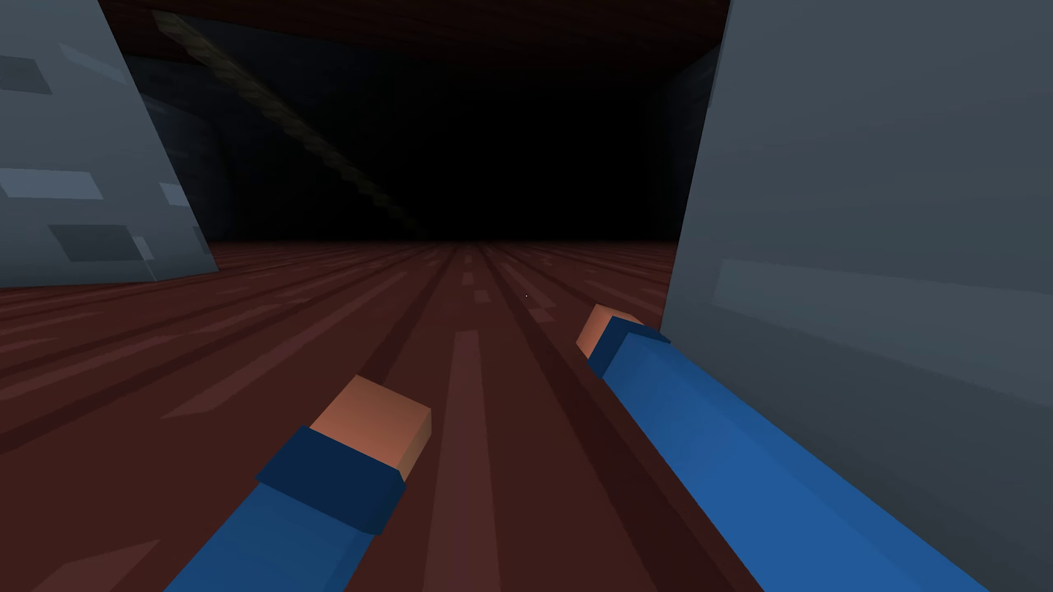
{"action": "key", "text": "w"}
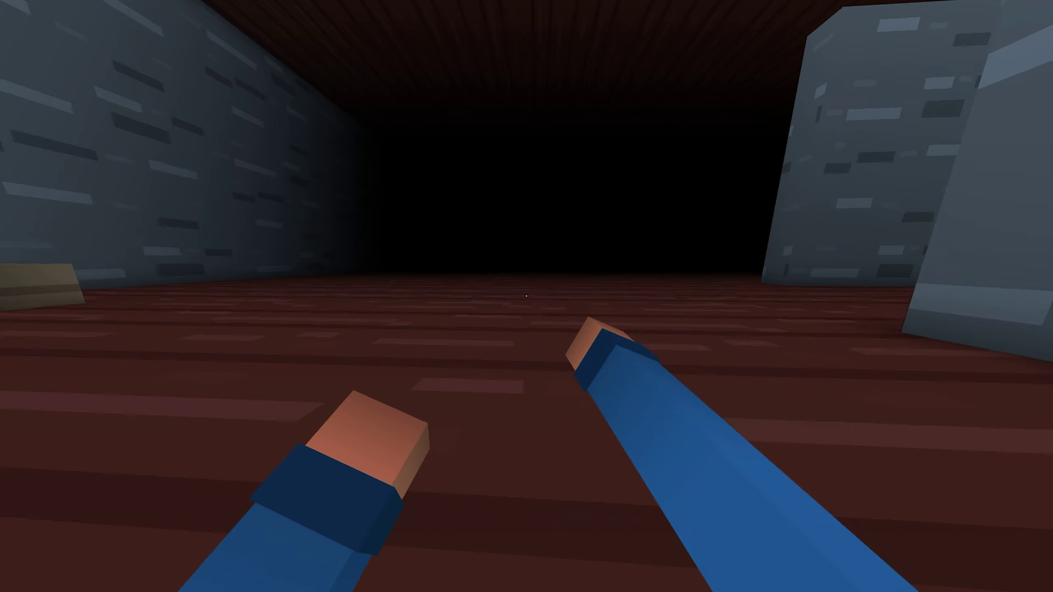
{"action": "key", "text": "w"}
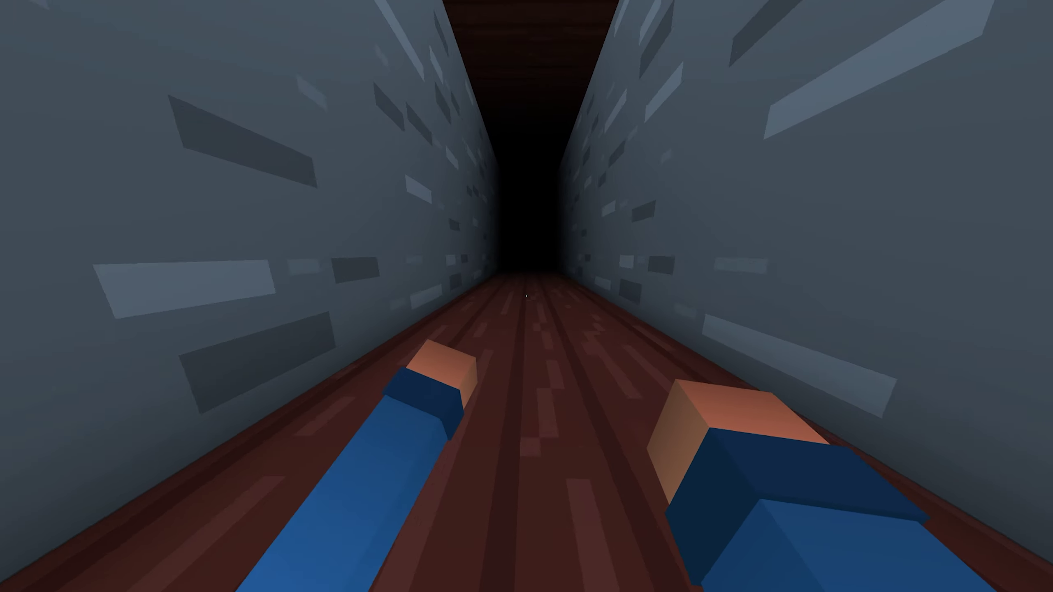
Step: Cross the room with stairs and head through the gap between stone walls toward the stacked cars
{"action": "key", "text": "w"}
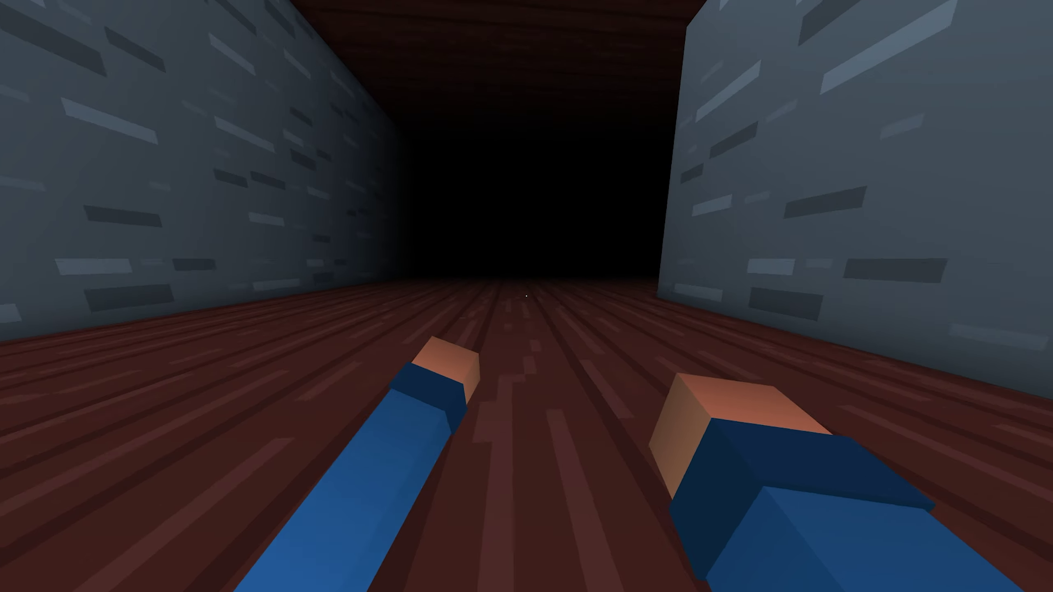
{"action": "key", "text": "w"}
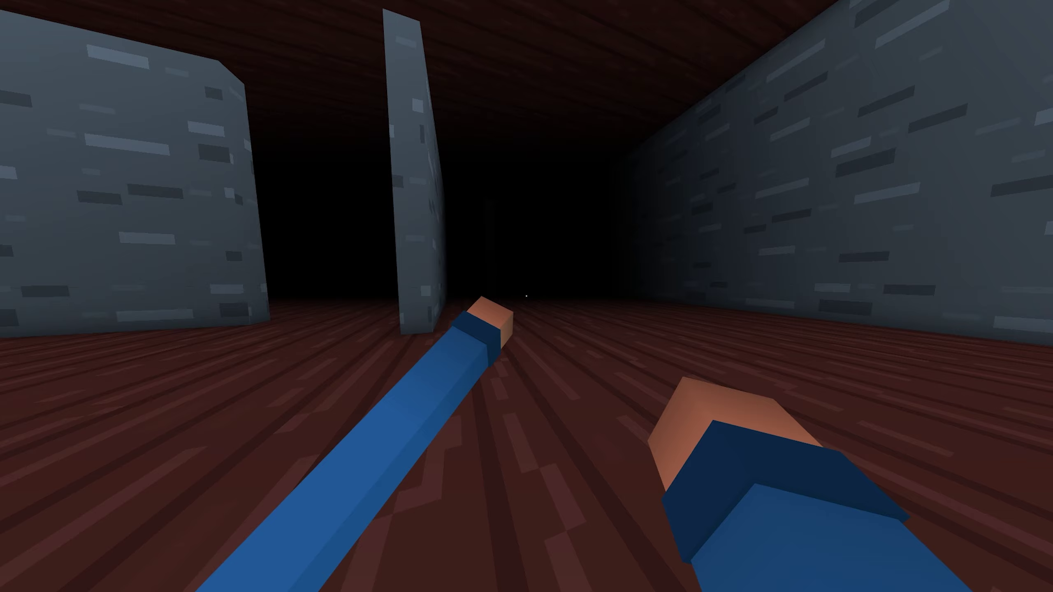
{"action": "key", "text": "w"}
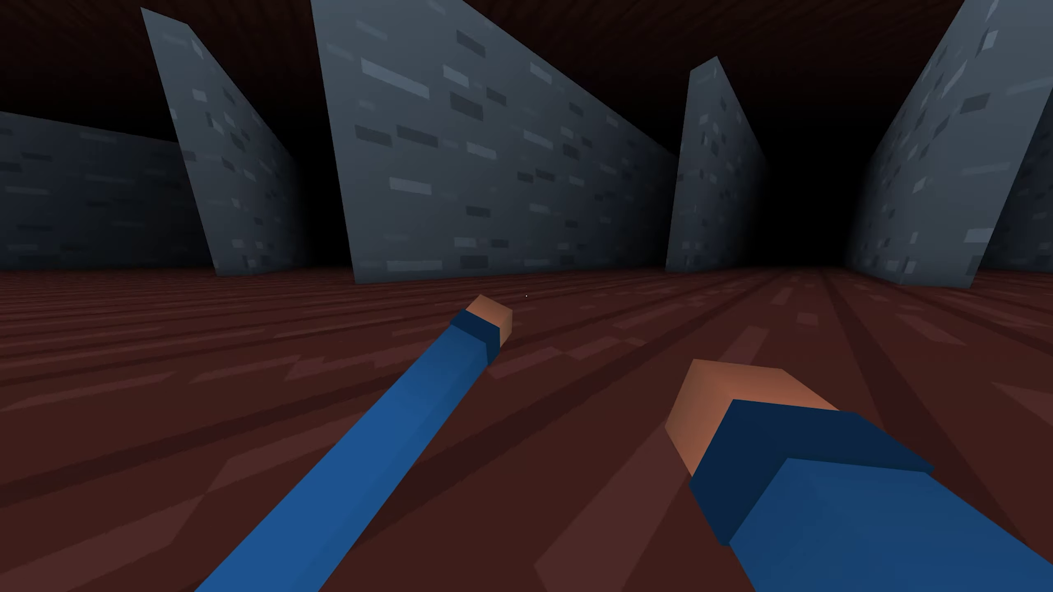
{"action": "key", "text": "w"}
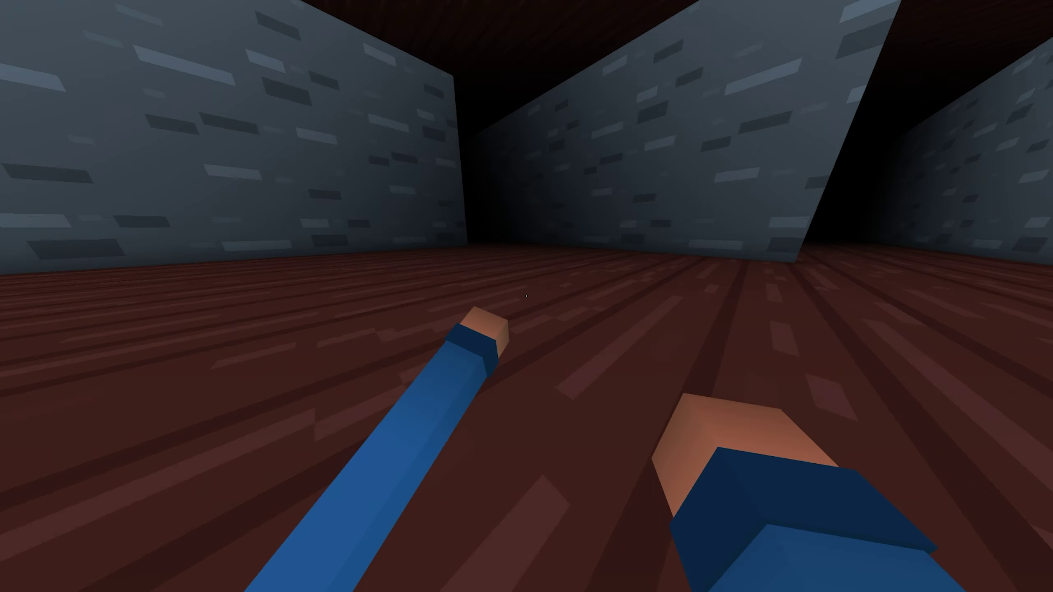
{"action": "key", "text": "w"}
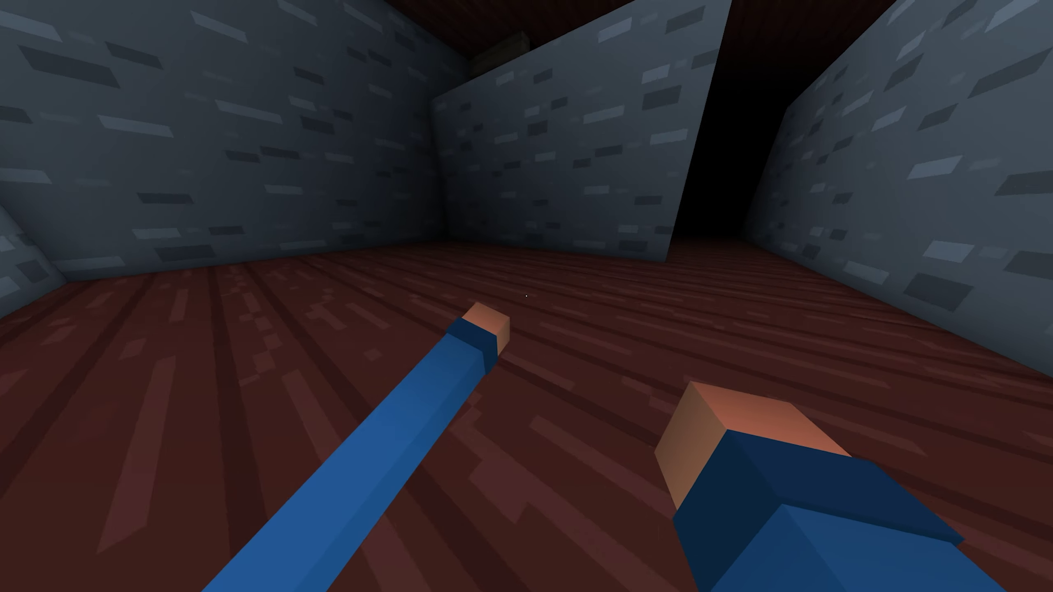
{"action": "key", "text": "w"}
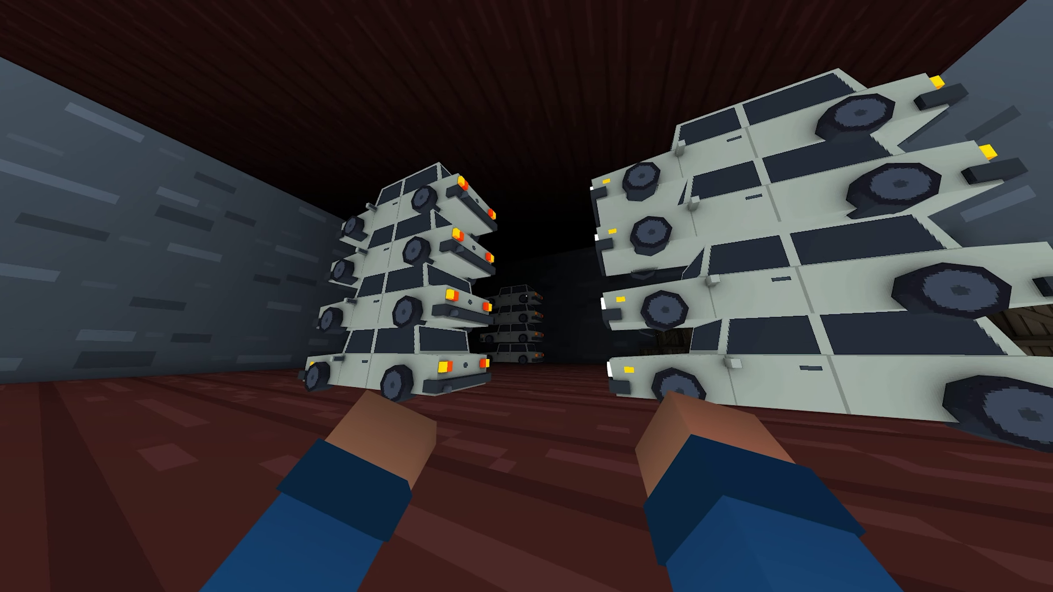
{"action": "key", "text": "w"}
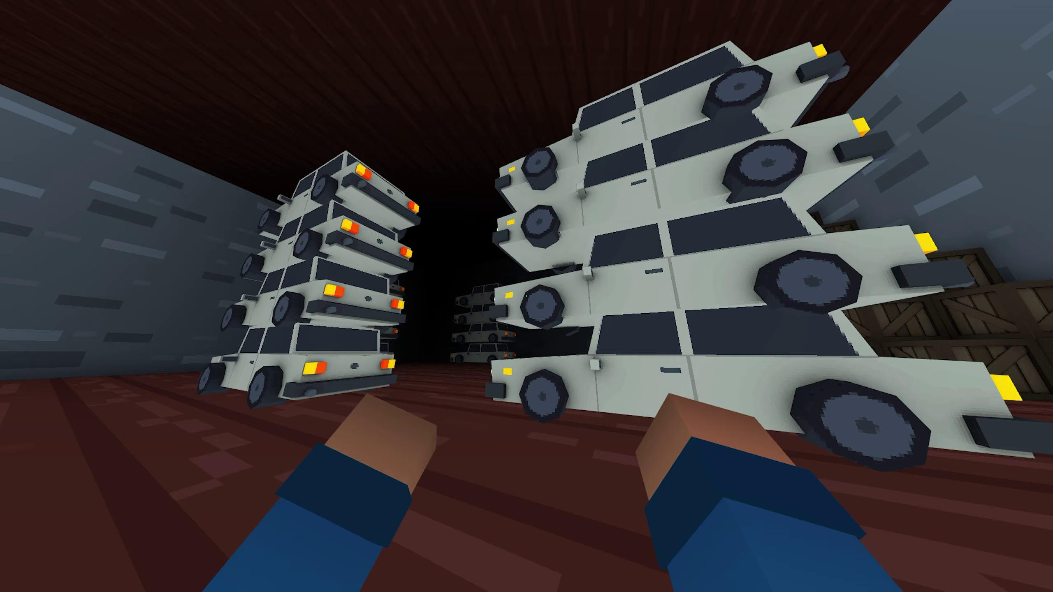
{"action": "key", "text": "w"}
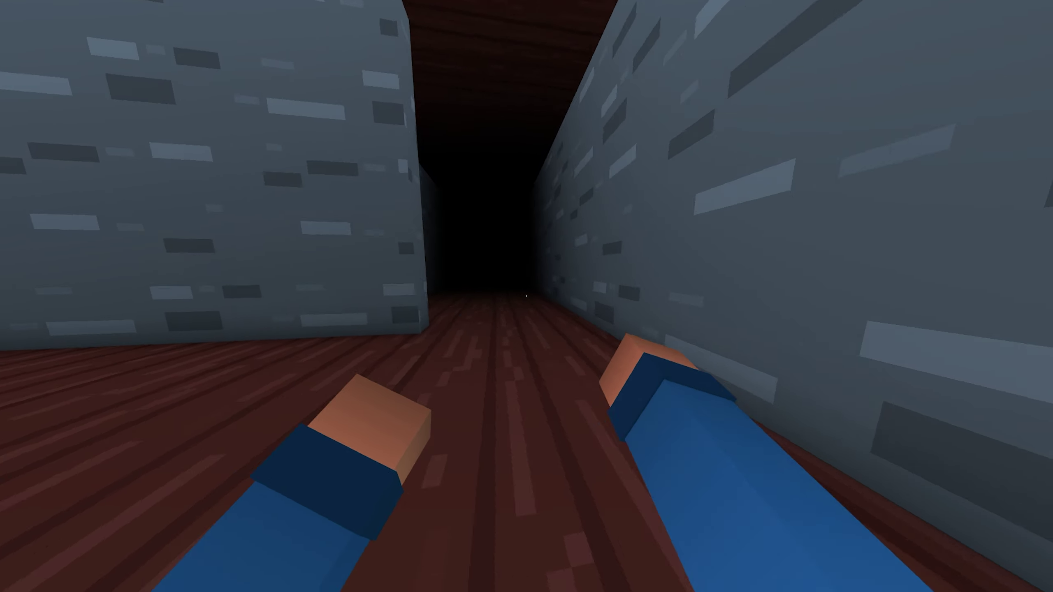